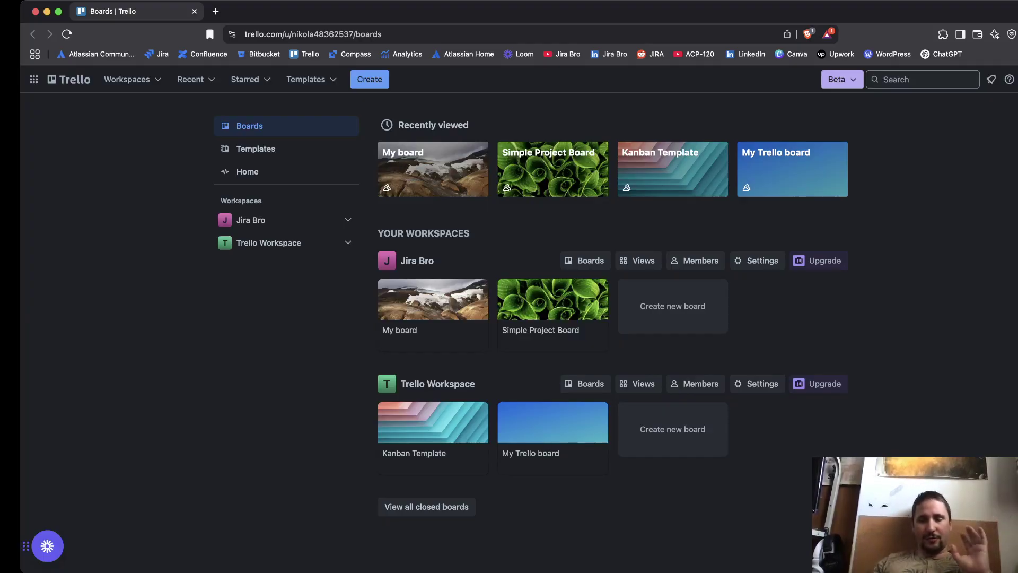
Step: Switch Trello to the Beta experience
{"action": "left_click", "coordinate": [842, 80]}
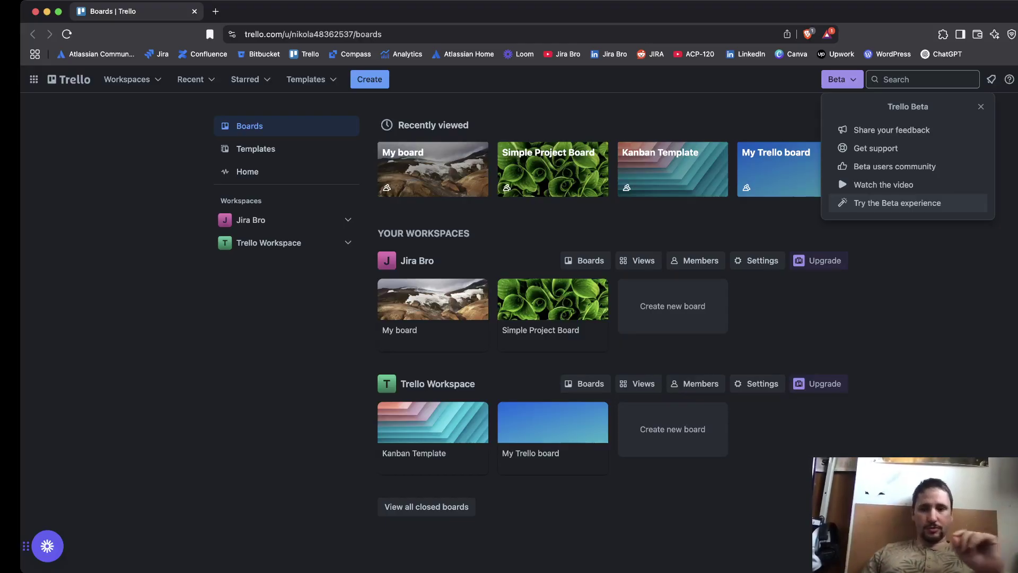
{"action": "left_click", "coordinate": [897, 204]}
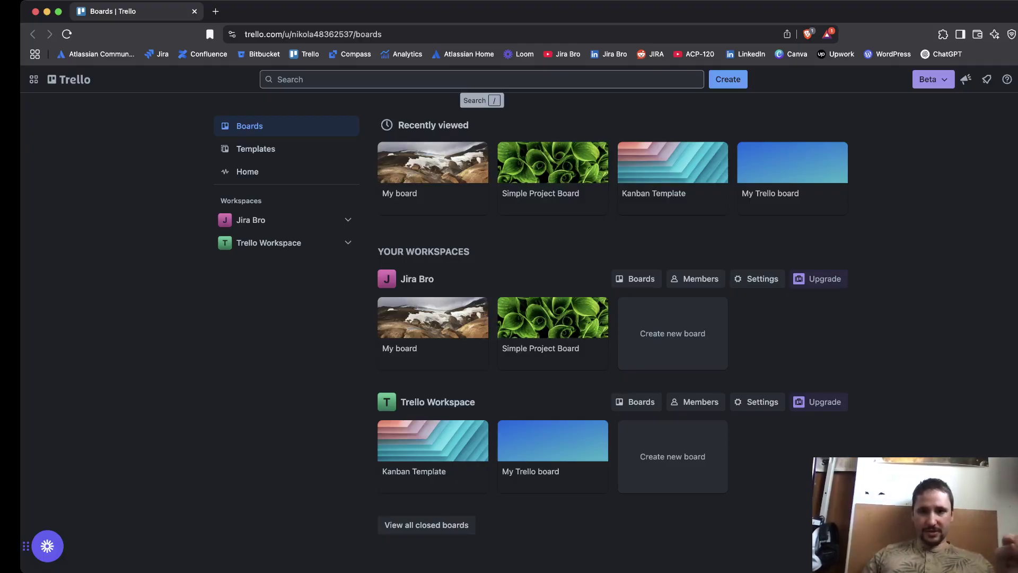
Step: Browse the recent Confluence, Atlas and Jira items in the search, and open My board from the recent Trello boards
{"action": "left_click", "coordinate": [482, 80]}
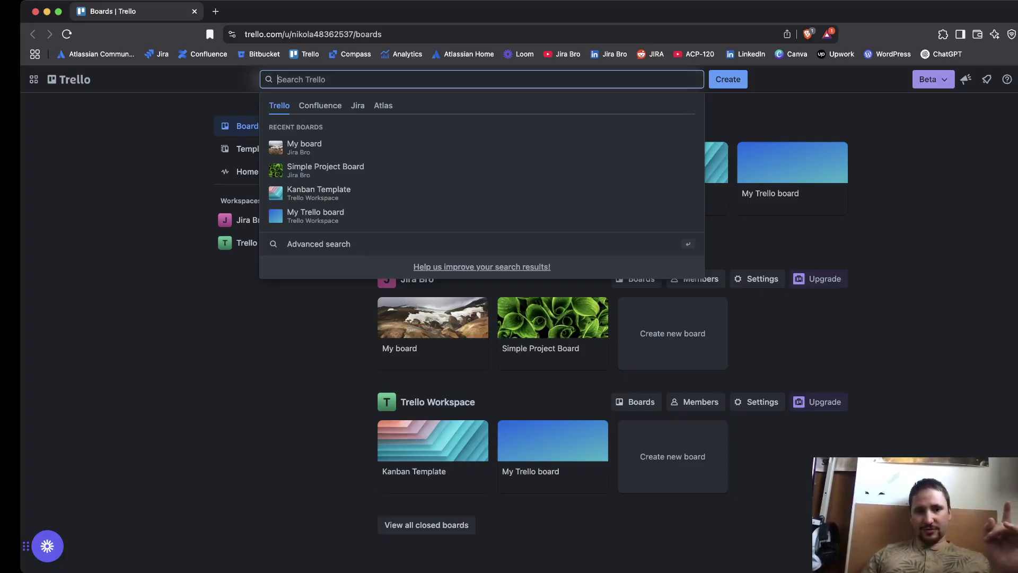
{"action": "left_click", "coordinate": [321, 105]}
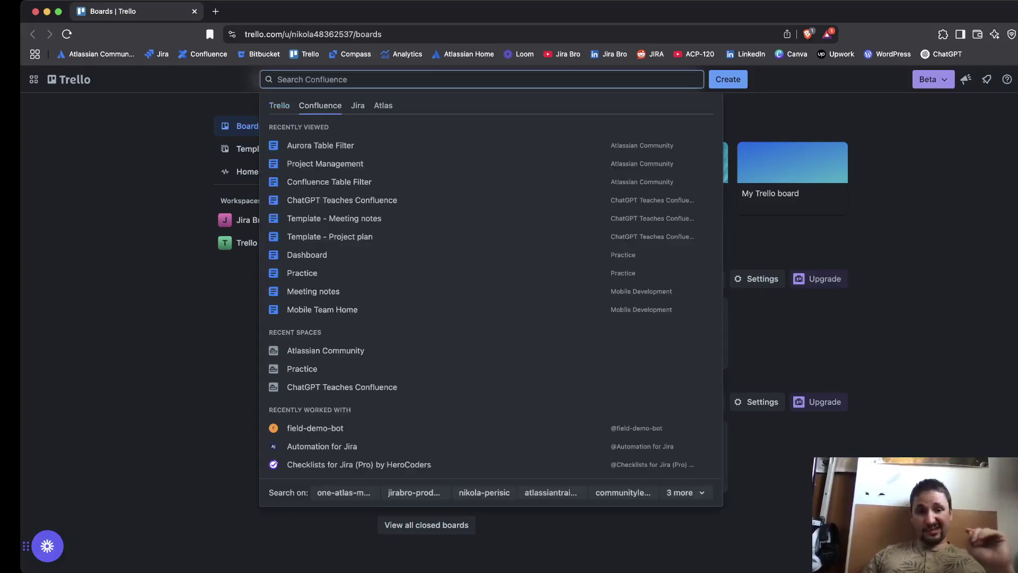
{"action": "key", "text": "Tab"}
{"action": "key", "text": "Tab"}
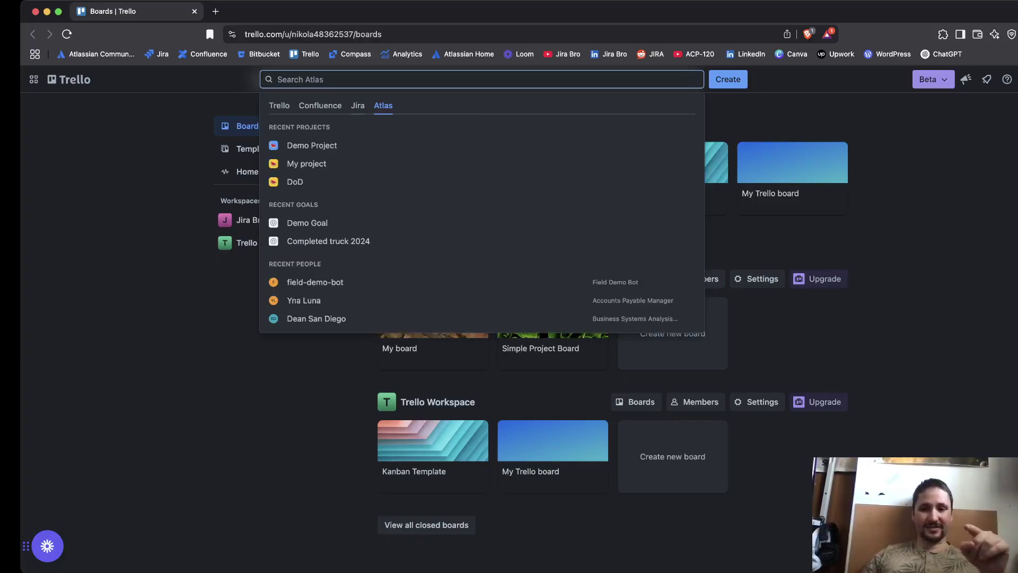
{"action": "key", "text": "shift+Tab"}
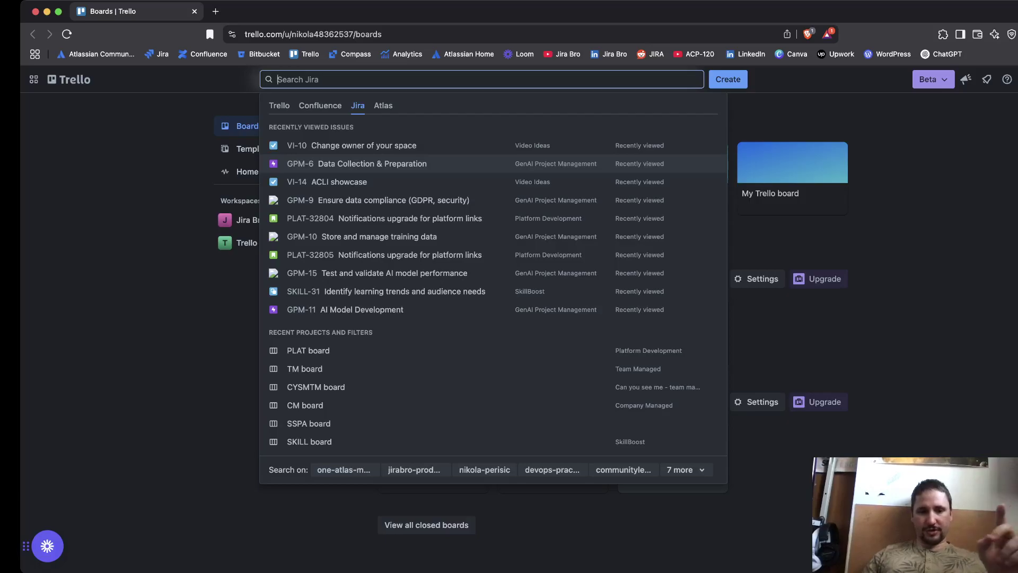
{"action": "left_click", "coordinate": [279, 105]}
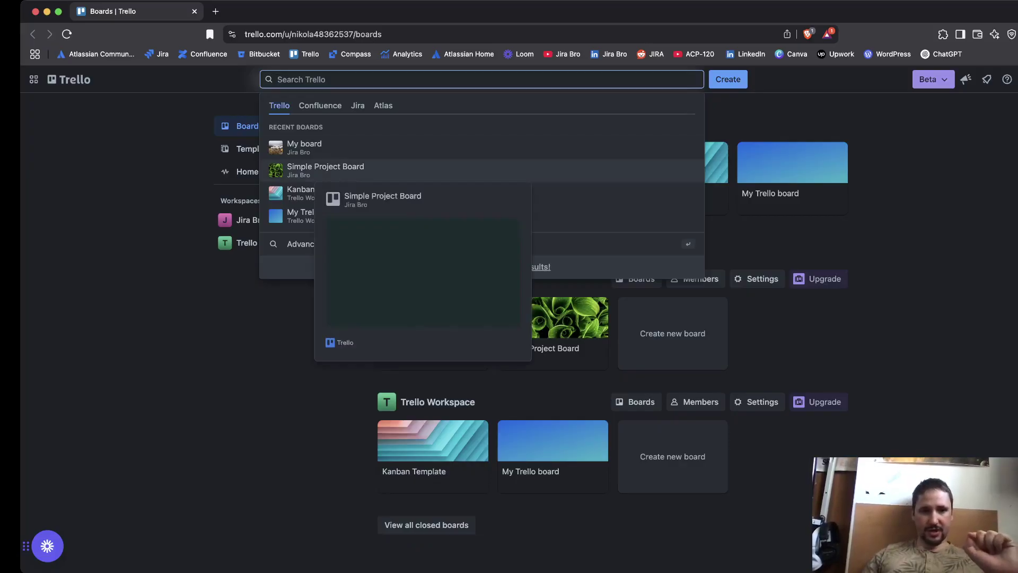
{"action": "left_click", "coordinate": [310, 147]}
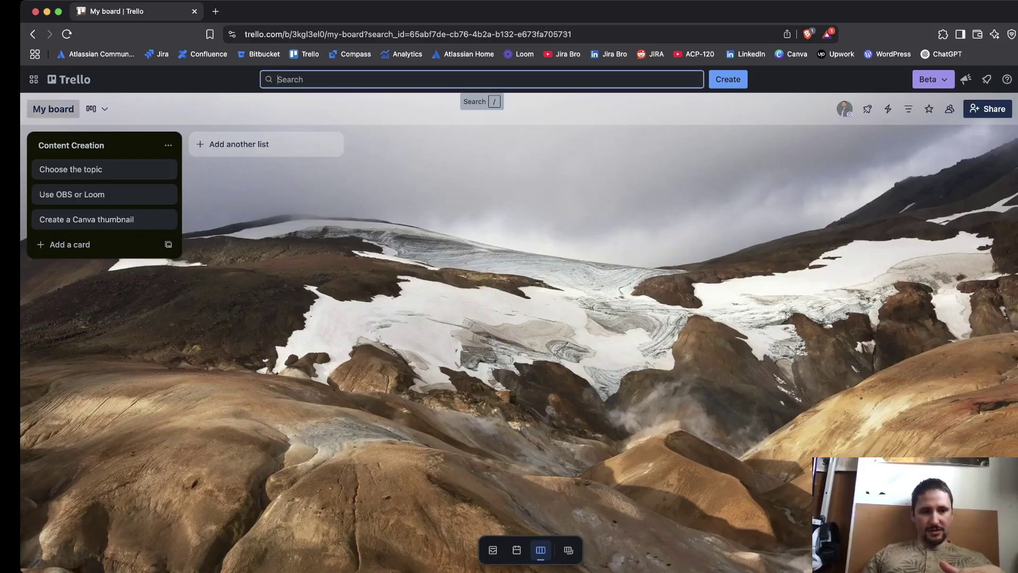
Step: Check which views are offered for My board and close the list
{"action": "left_click", "coordinate": [97, 108]}
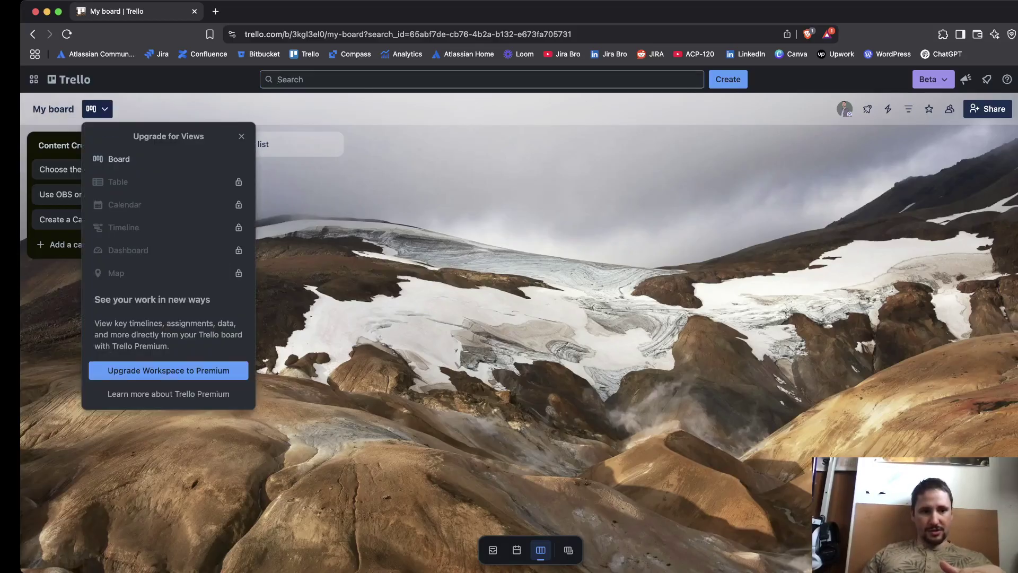
{"action": "left_click", "coordinate": [97, 109]}
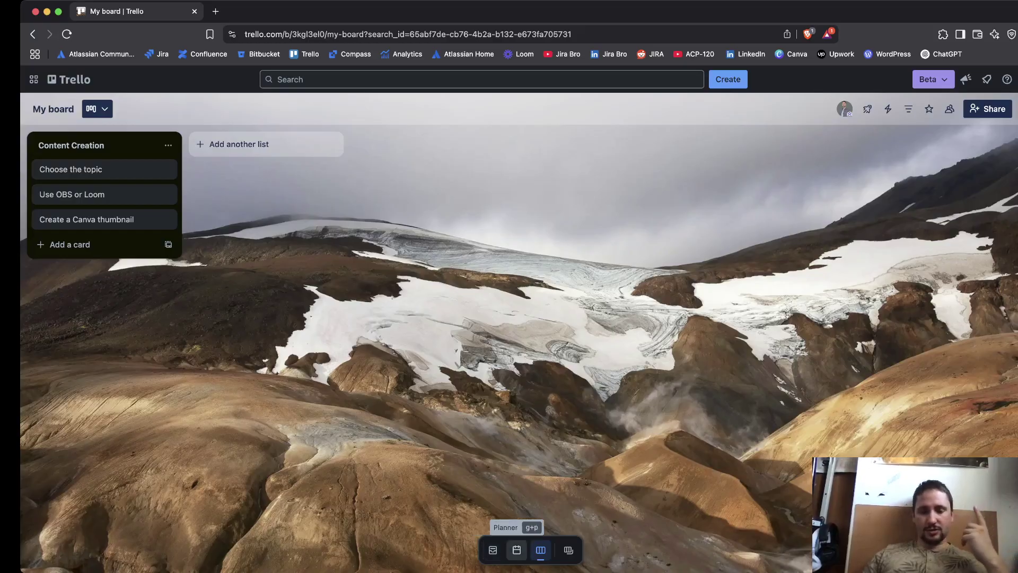
Step: Open the Planner and connect a Google calendar, granting Trello all the requested calendar permissions
{"action": "left_click", "coordinate": [517, 550]}
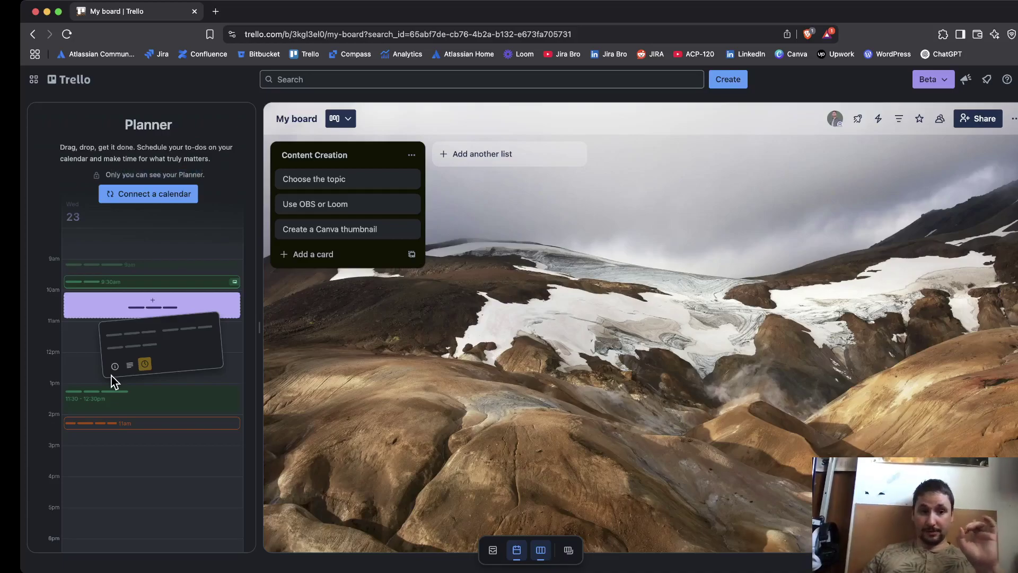
{"action": "left_click", "coordinate": [149, 194]}
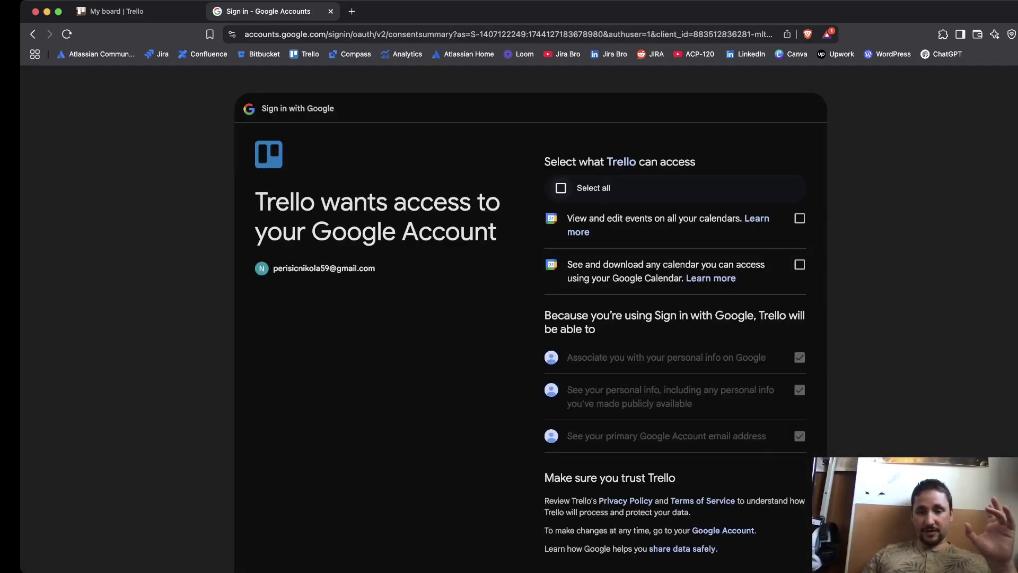
{"action": "left_click", "coordinate": [561, 189]}
{"action": "left_click_drag", "start_coordinate": [544, 161], "coordinate": [696, 162]}
{"action": "scroll", "coordinate": [530, 318], "scroll_direction": "down", "scroll_amount": 3}
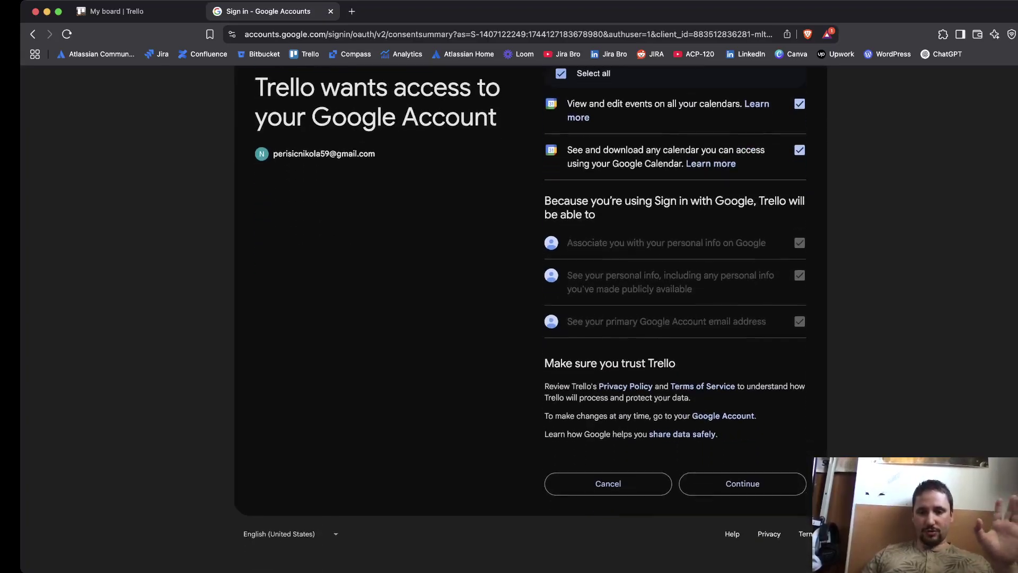
{"action": "left_click", "coordinate": [742, 481]}
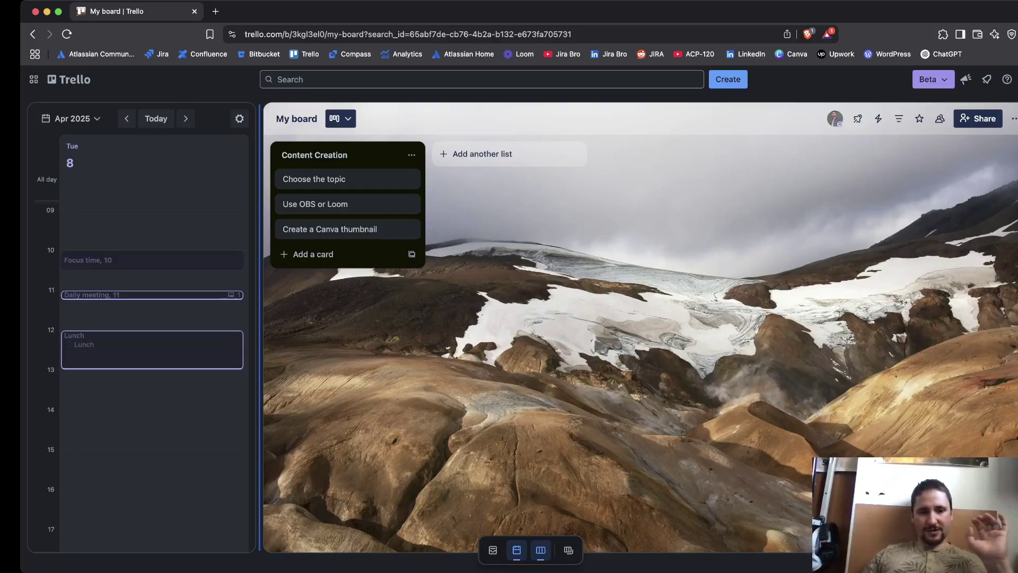
Step: Widen the Planner and schedule the Create a Canva thumbnail card in it at 15:30 on Tuesday 8 April
{"action": "left_click_drag", "start_coordinate": [259, 318], "coordinate": [328, 318]}
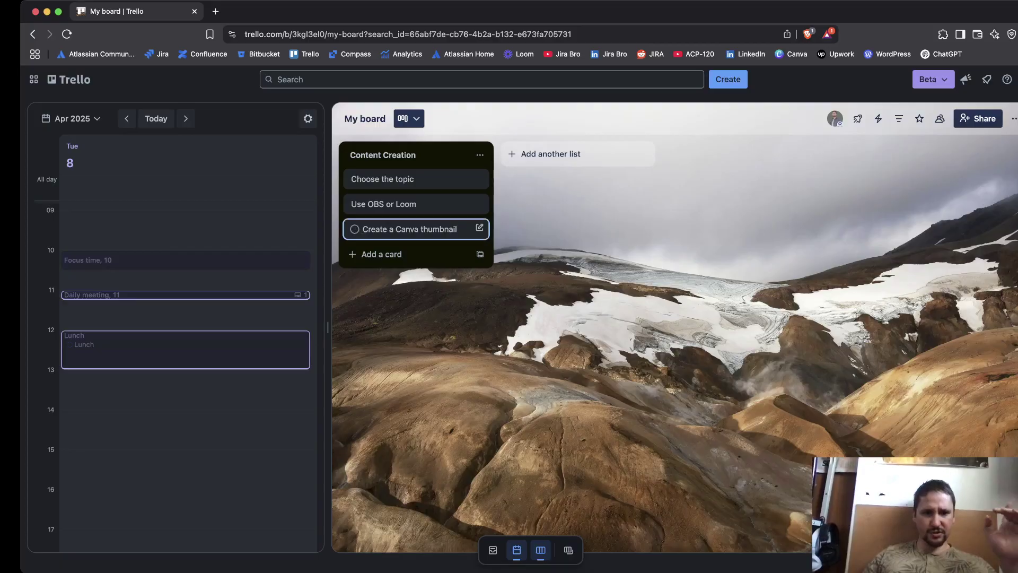
{"action": "left_click_drag", "start_coordinate": [409, 229], "coordinate": [186, 420]}
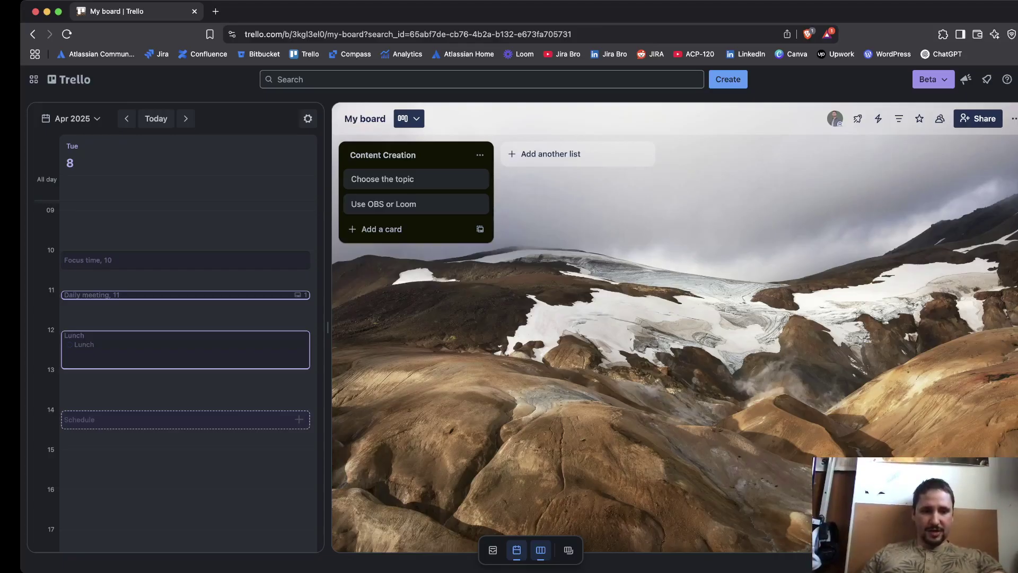
{"action": "left_click_drag", "start_coordinate": [186, 419], "coordinate": [185, 480]}
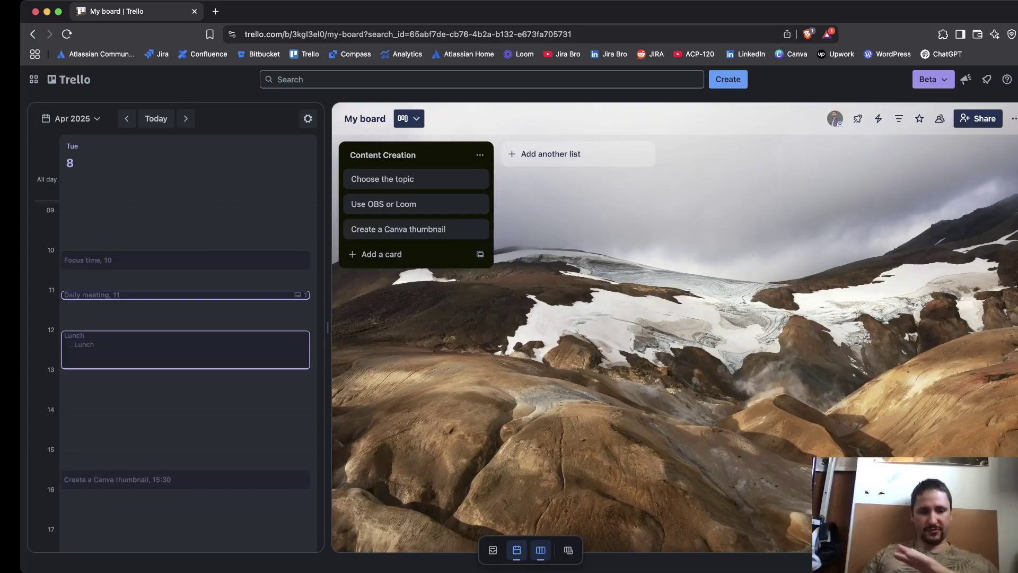
Step: Review the Create a Canva thumbnail event and its linked card, and close both
{"action": "left_click", "coordinate": [186, 479]}
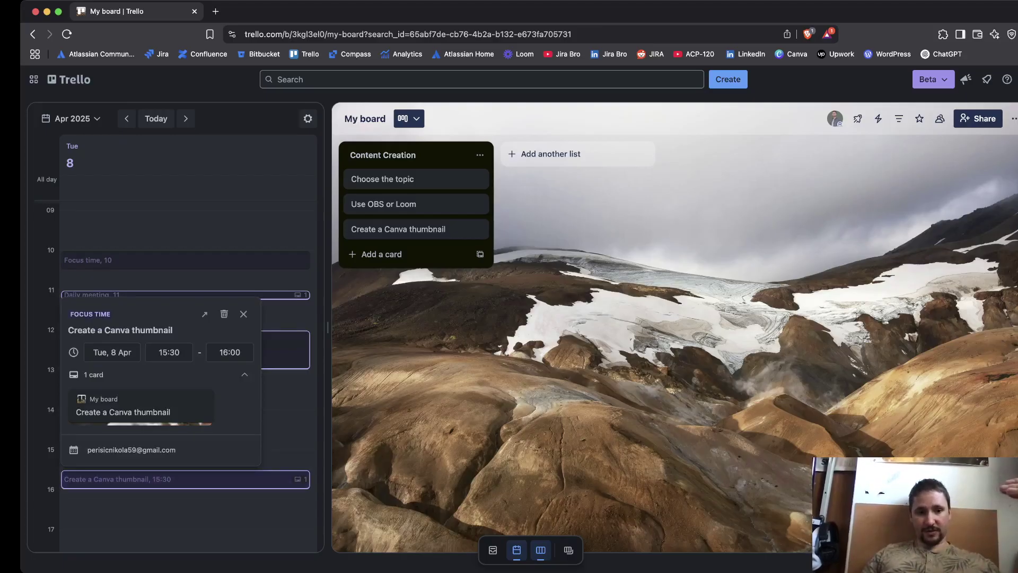
{"action": "left_click", "coordinate": [185, 479]}
{"action": "left_click", "coordinate": [186, 479]}
{"action": "left_click", "coordinate": [186, 480]}
{"action": "left_click", "coordinate": [185, 479]}
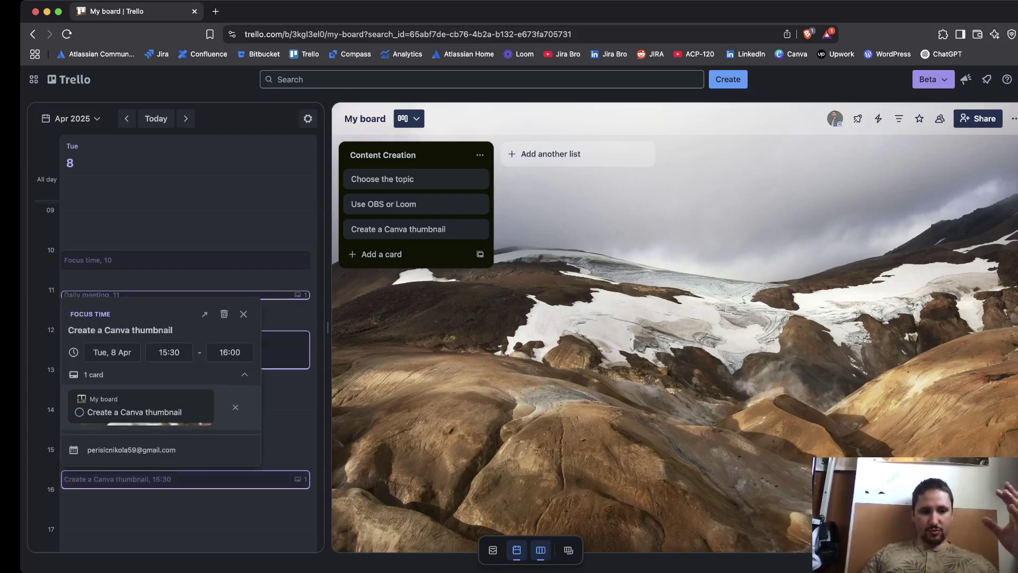
{"action": "left_click", "coordinate": [134, 412]}
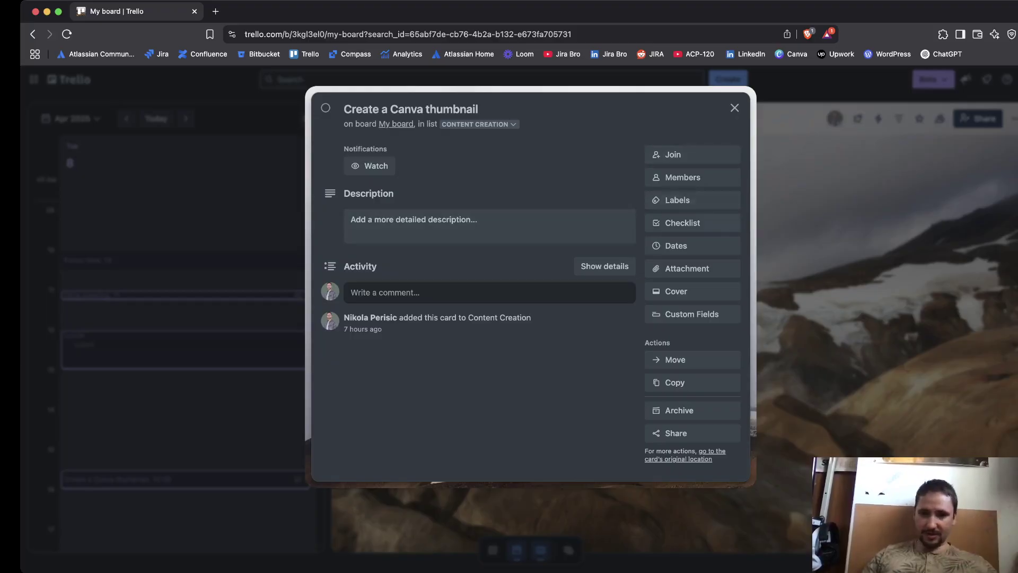
{"action": "left_click", "coordinate": [734, 108]}
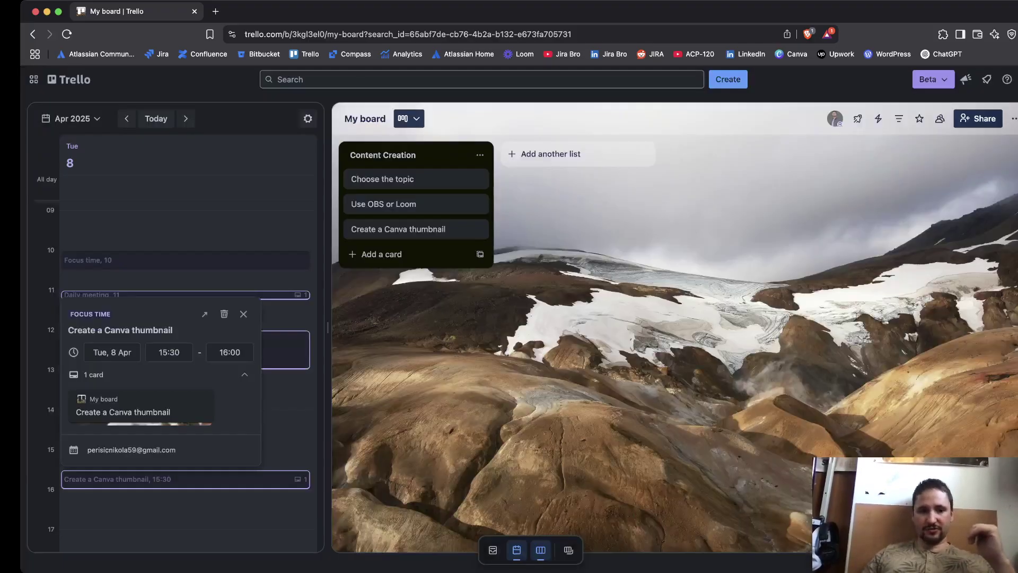
{"action": "left_click", "coordinate": [244, 314]}
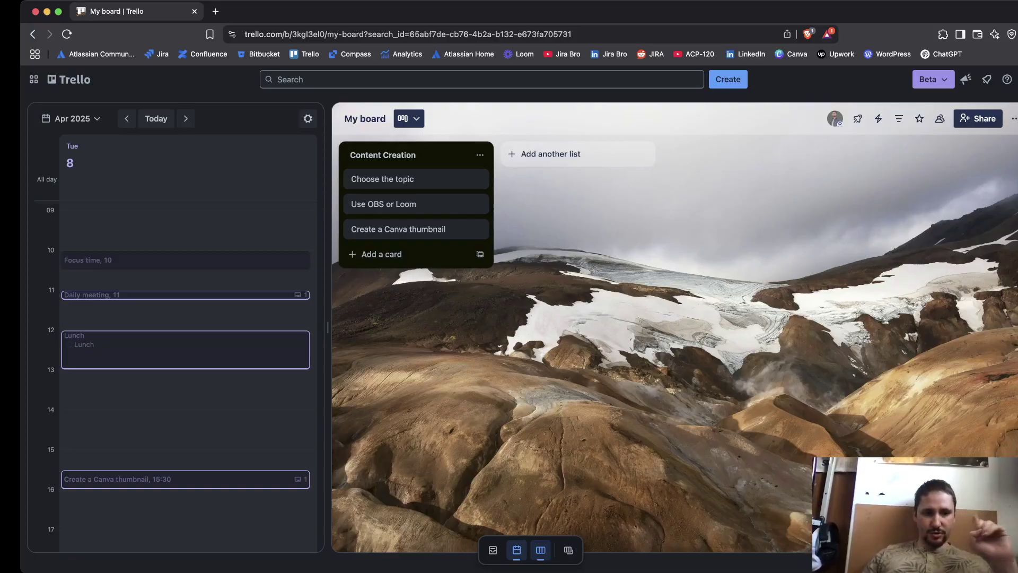
Step: Start a focus time event for 13:30 to 14:00 on 8 April and discard it without saving
{"action": "left_click", "coordinate": [186, 400]}
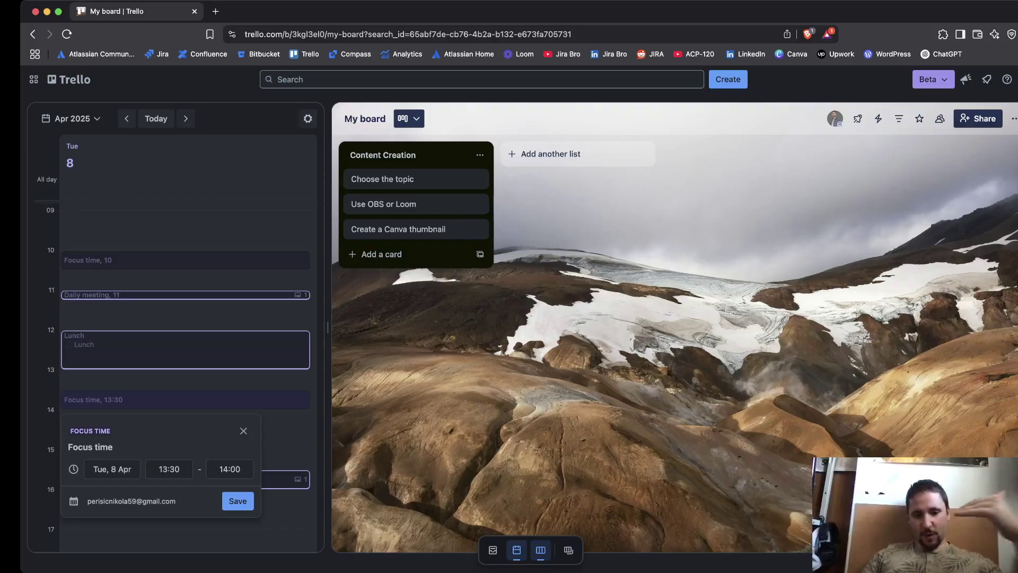
{"action": "left_click", "coordinate": [243, 431]}
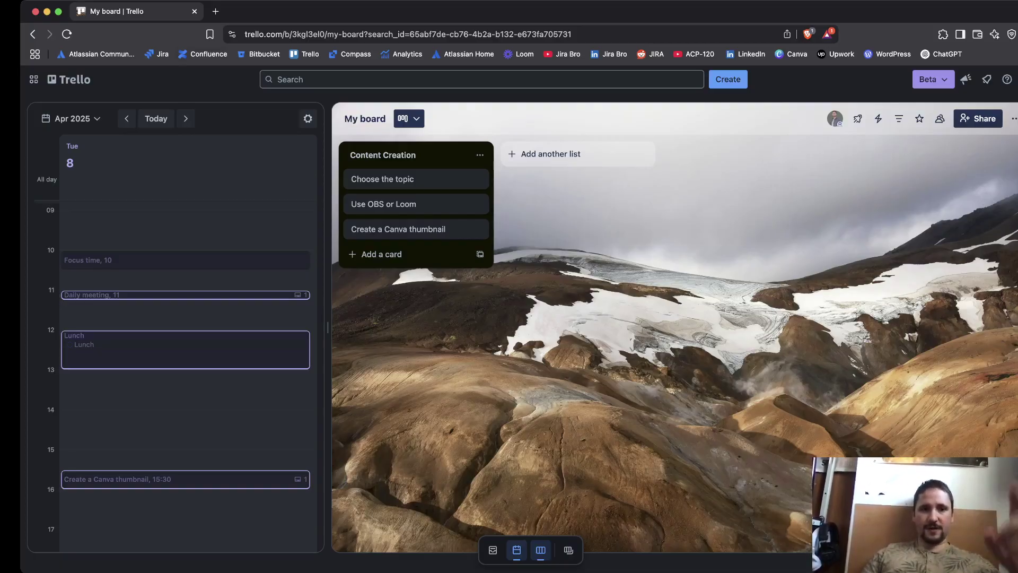
Step: Open google.com in a new tab, switch to the Google account connected to the Planner, and open its Gmail
{"action": "key", "text": "super+t"}
{"action": "type", "text": "googl"}
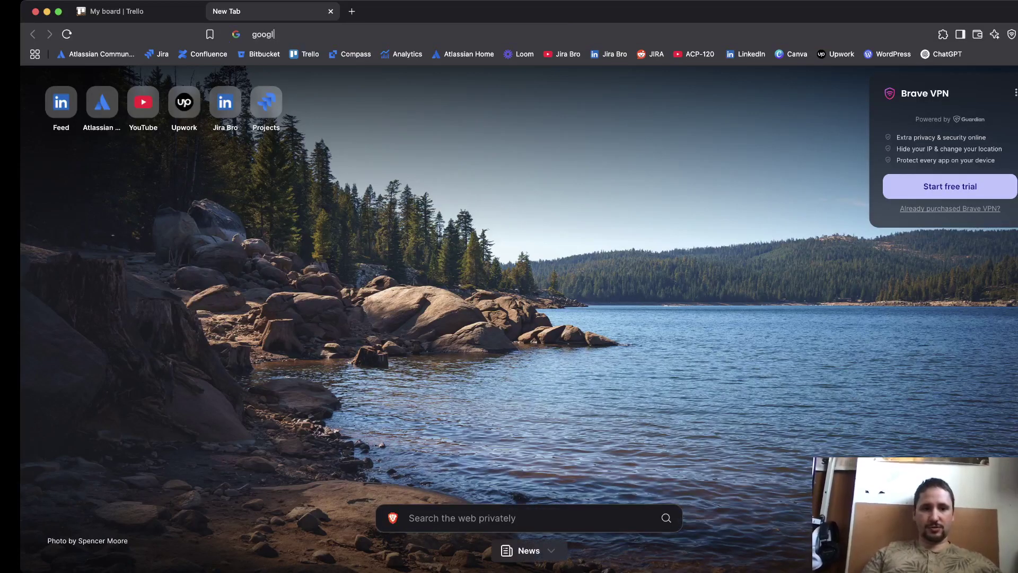
{"action": "type", "text": "e.com"}
{"action": "key", "text": "Return"}
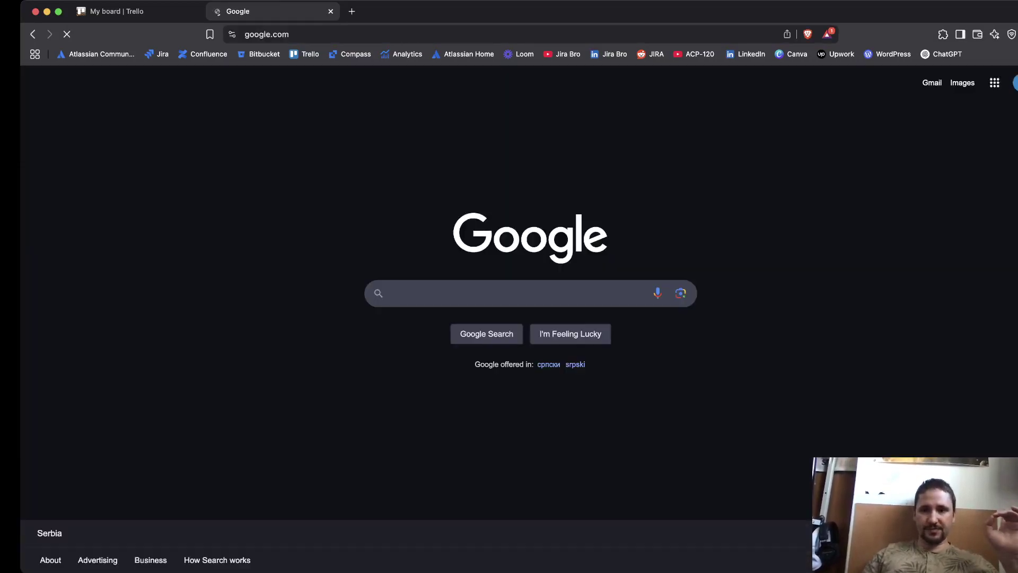
{"action": "left_click", "coordinate": [1016, 83]}
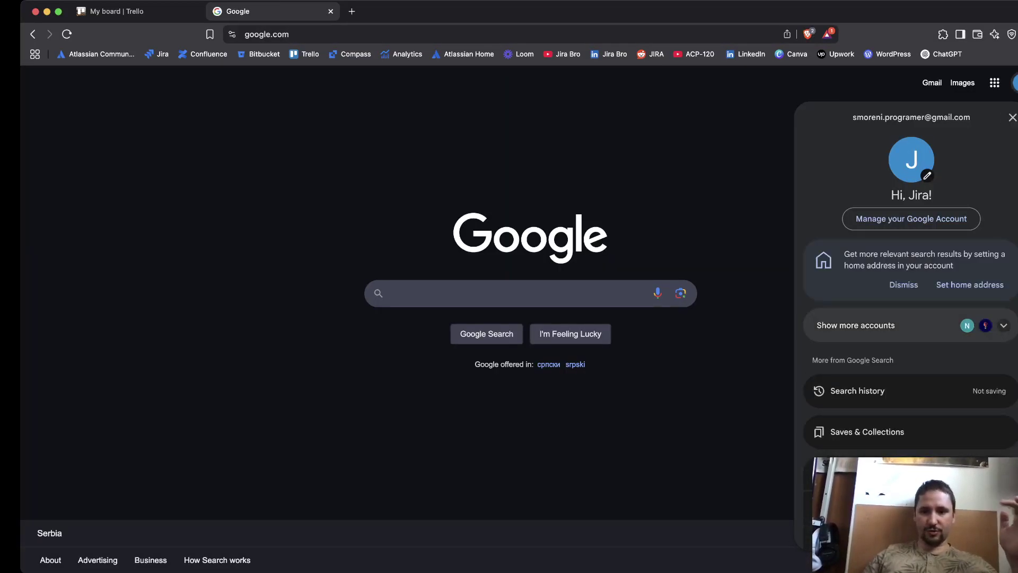
{"action": "left_click", "coordinate": [911, 326]}
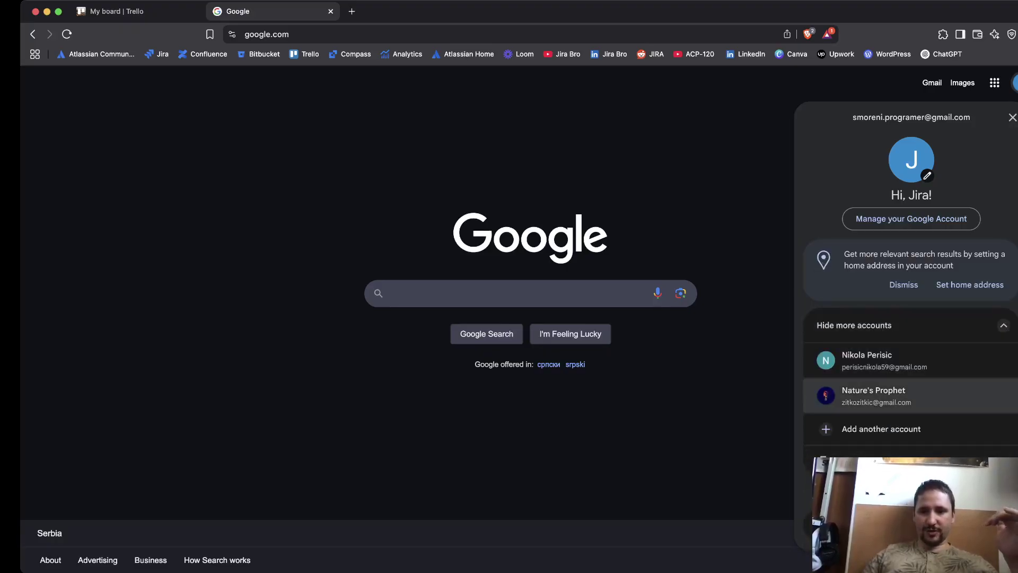
{"action": "left_click", "coordinate": [875, 361]}
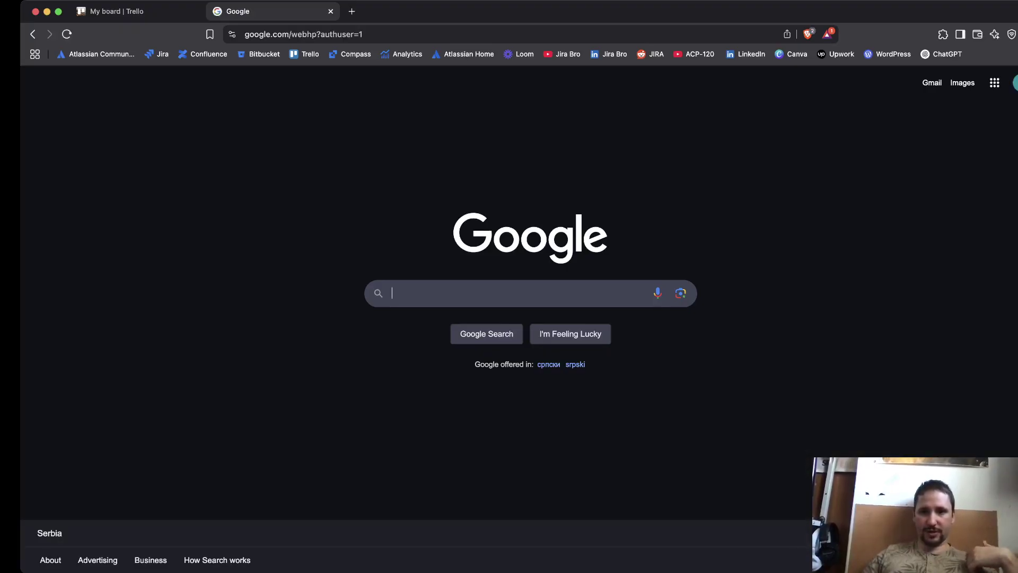
{"action": "left_click", "coordinate": [932, 83]}
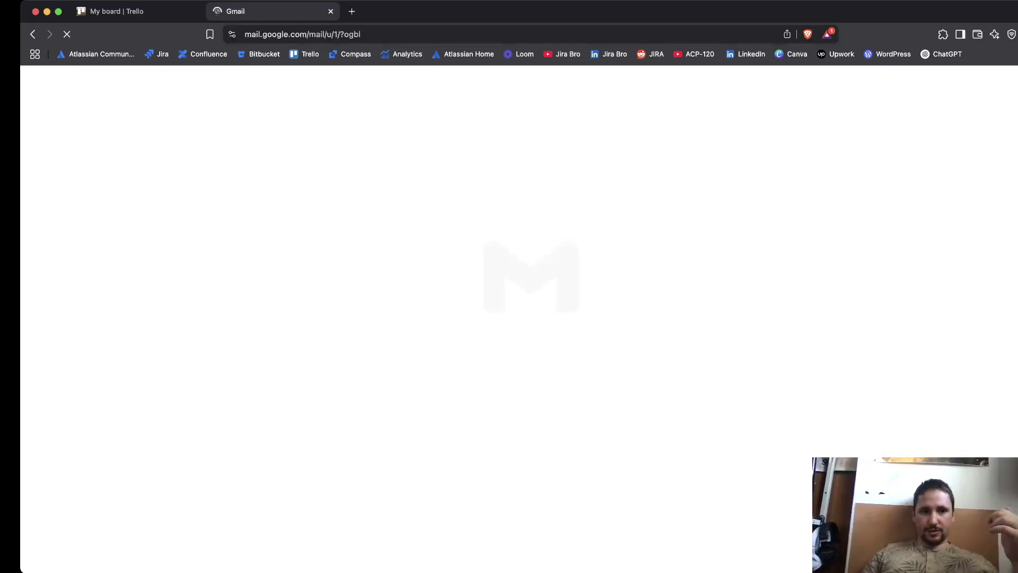
Step: Open the full Google Calendar from Gmail, close the Gmail tab, and examine the events on April 8, 2025
{"action": "left_click", "coordinate": [148, 11]}
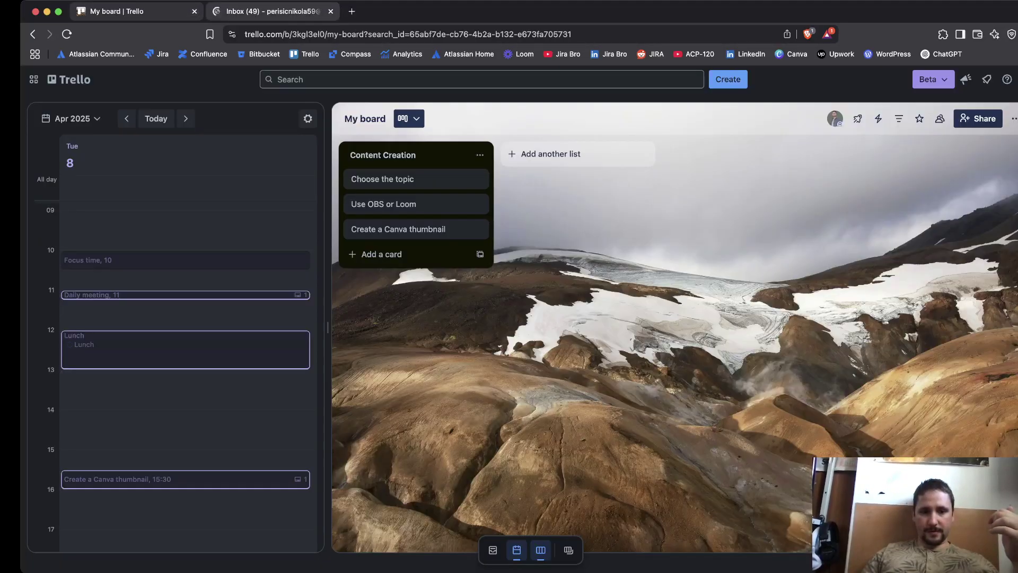
{"action": "key", "text": "ctrl+Tab"}
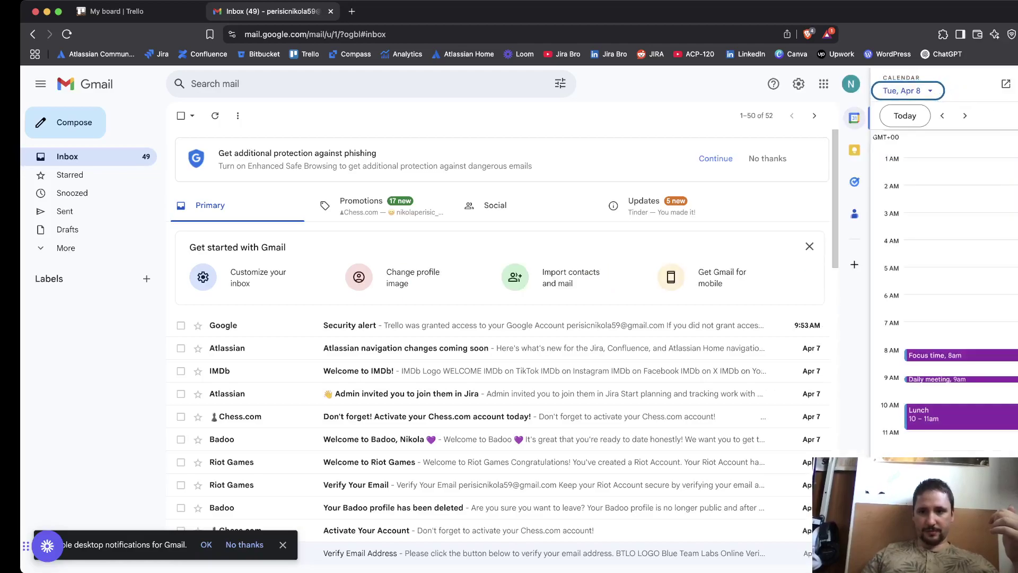
{"action": "left_click", "coordinate": [1006, 84]}
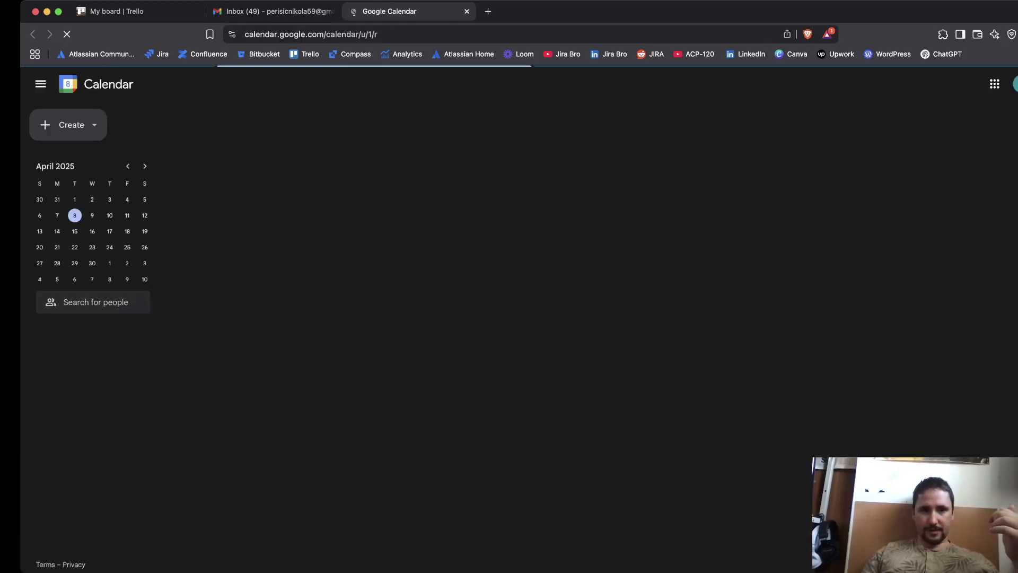
{"action": "left_click", "coordinate": [330, 11]}
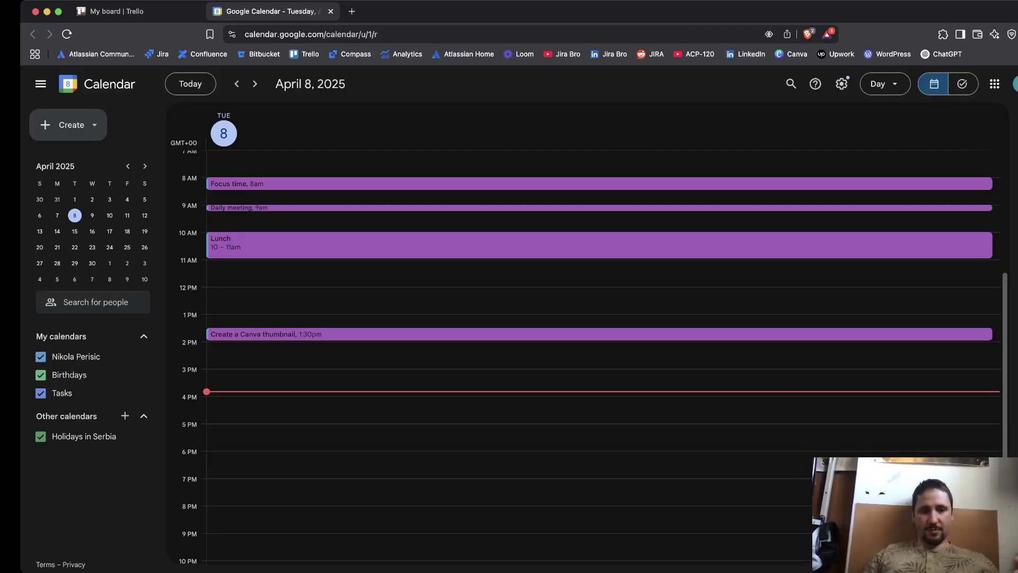
{"action": "scroll", "coordinate": [600, 357], "scroll_direction": "up", "scroll_amount": 2}
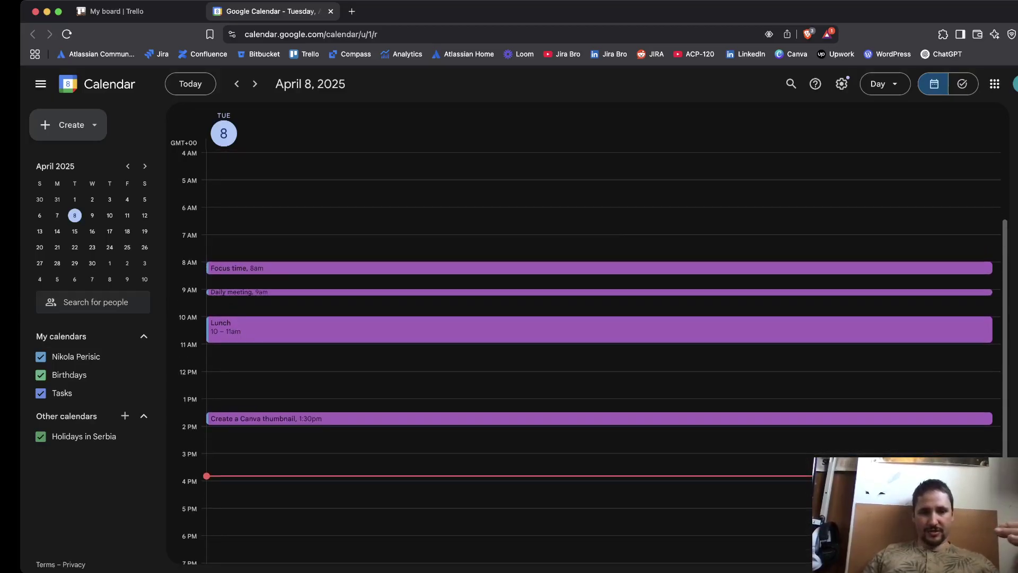
Step: Create a task titled "Do this" at 2:30pm on April 8 in My Tasks, and move it to 3pm
{"action": "scroll", "coordinate": [599, 357], "scroll_direction": "down", "scroll_amount": 2}
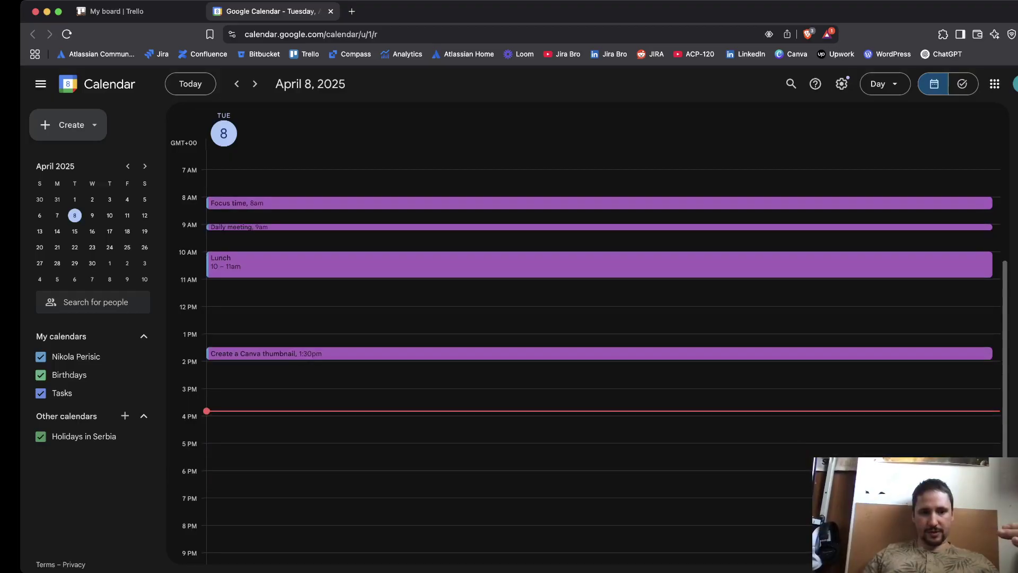
{"action": "left_click", "coordinate": [599, 381]}
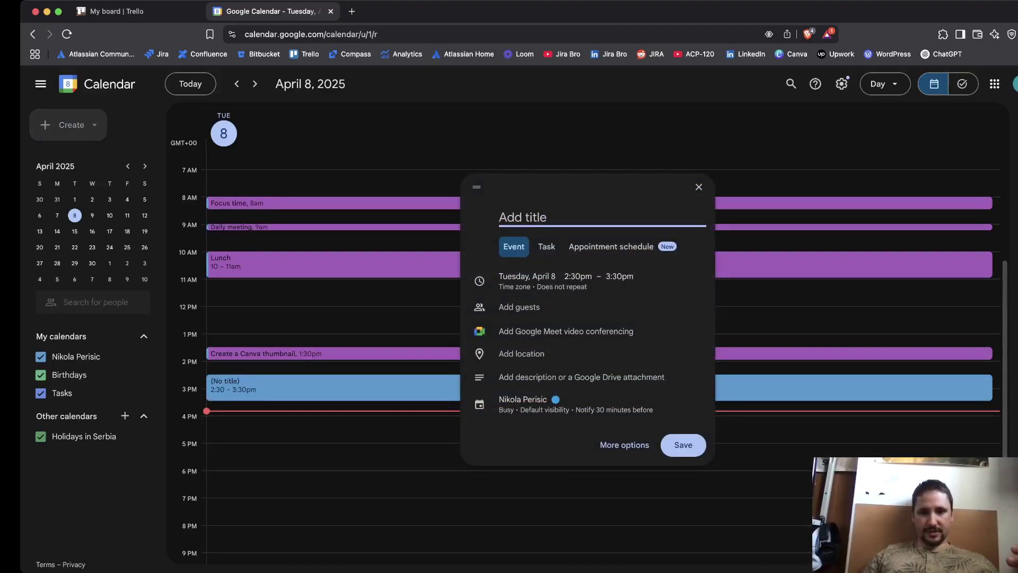
{"action": "left_click", "coordinate": [546, 247]}
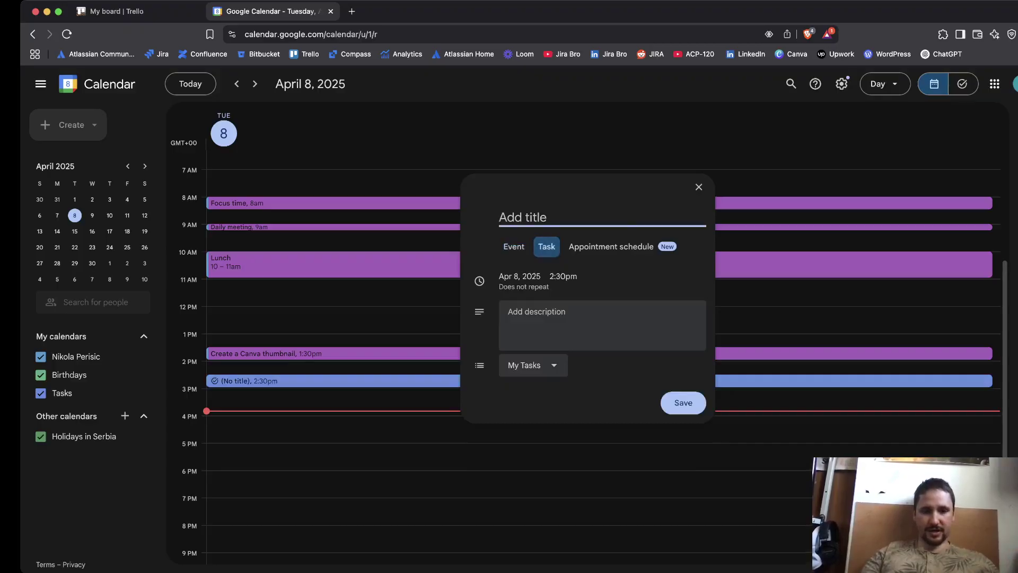
{"action": "type", "text": "Do thig"}
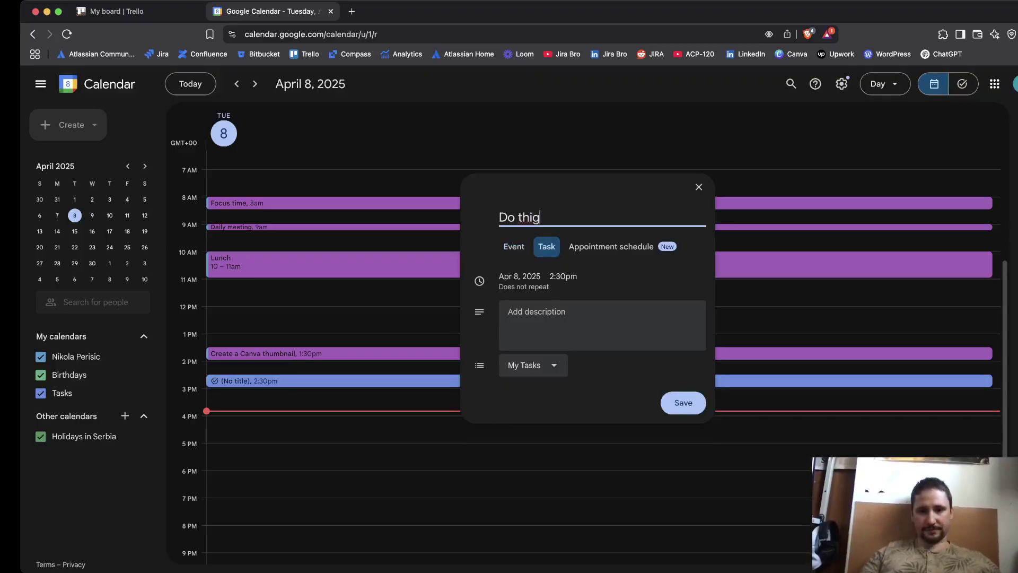
{"action": "key", "text": "BackSpace"}
{"action": "type", "text": "s"}
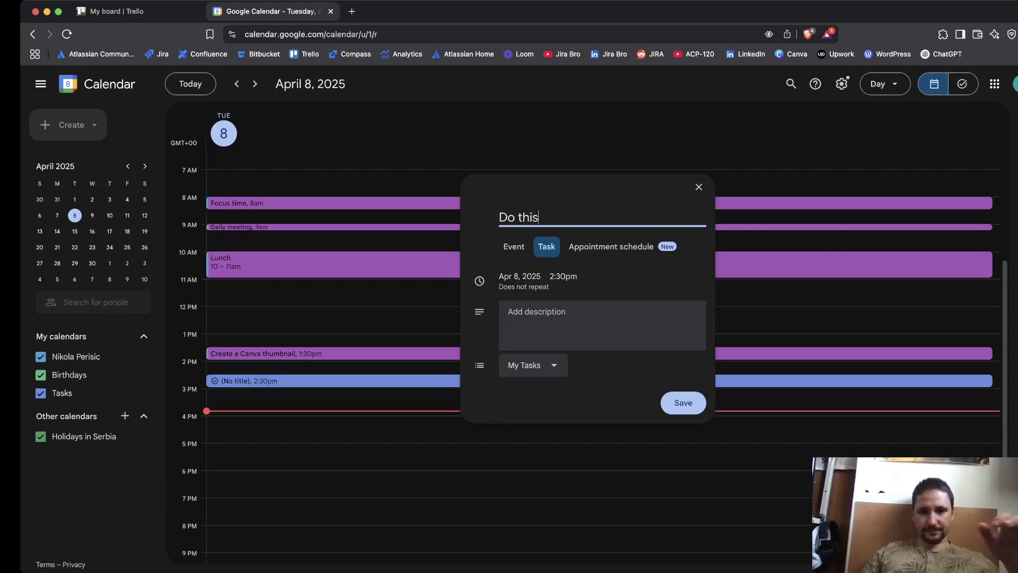
{"action": "left_click", "coordinate": [577, 325]}
{"action": "left_click", "coordinate": [683, 403]}
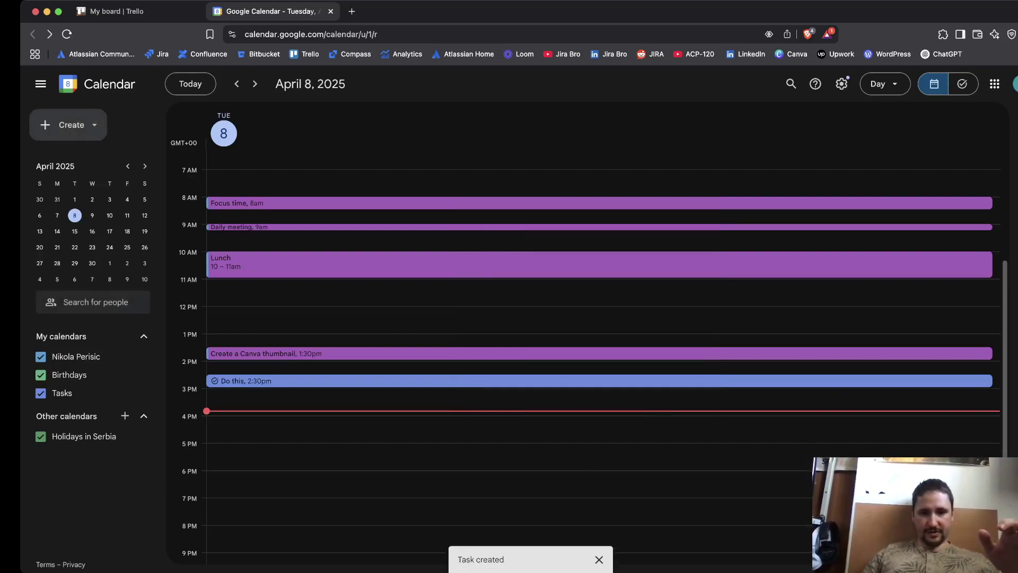
{"action": "left_click_drag", "start_coordinate": [637, 381], "coordinate": [636, 395]}
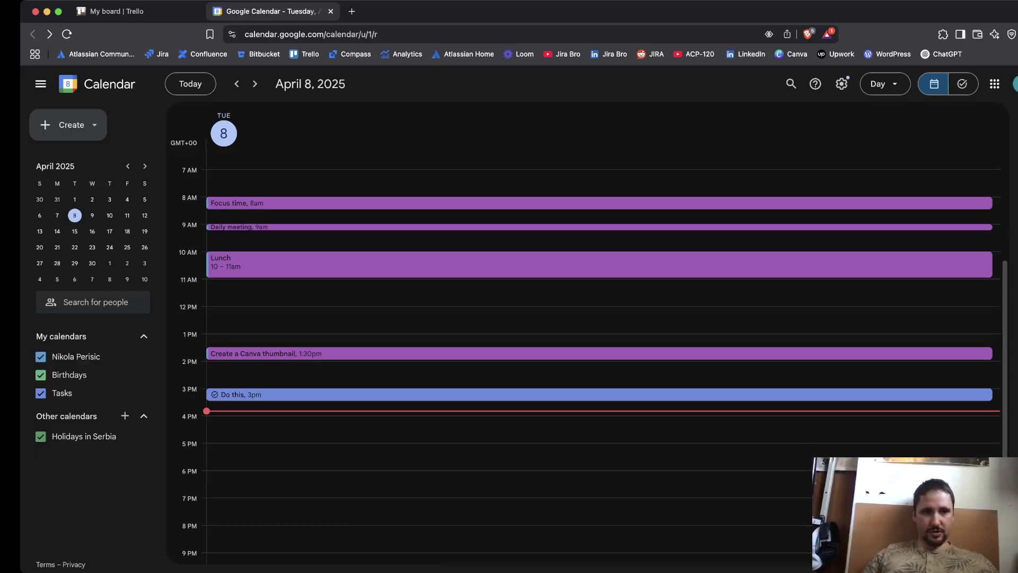
Step: Switch to the Trello board and check the Planner's April 8 schedule for the new Do this task
{"action": "left_click", "coordinate": [127, 11]}
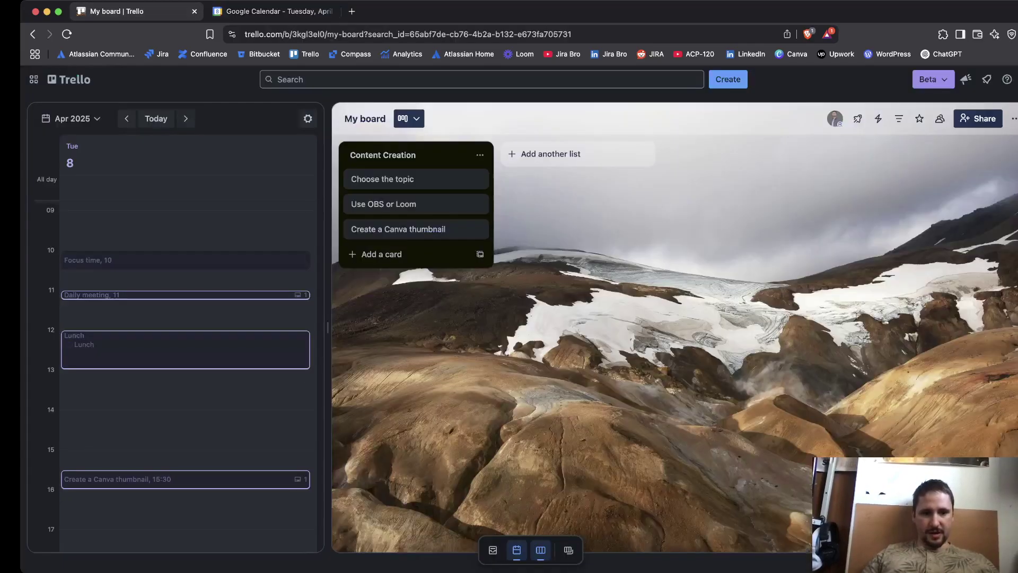
{"action": "key", "text": "ctrl+Tab"}
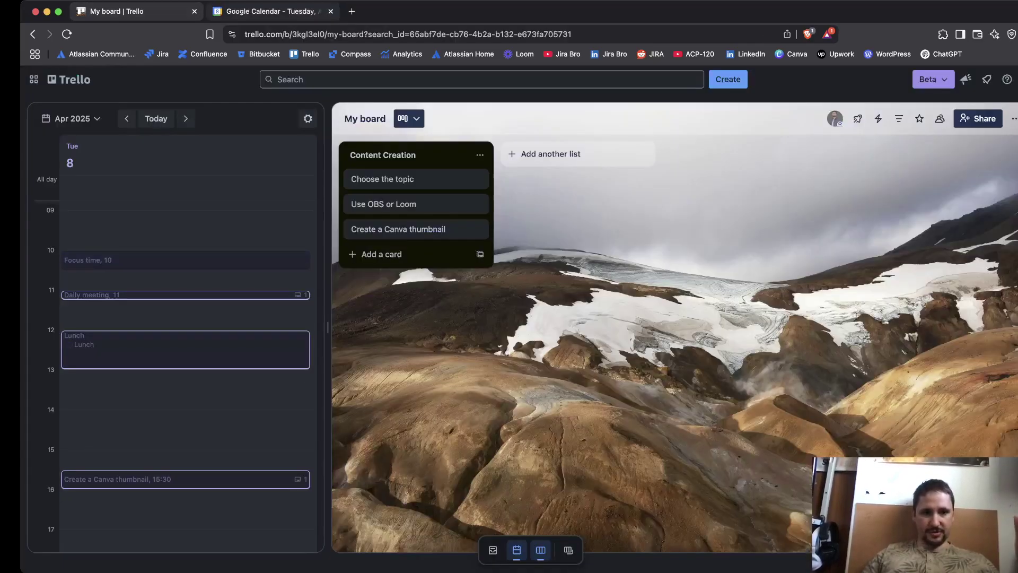
{"action": "key", "text": "ctrl+shift+Tab"}
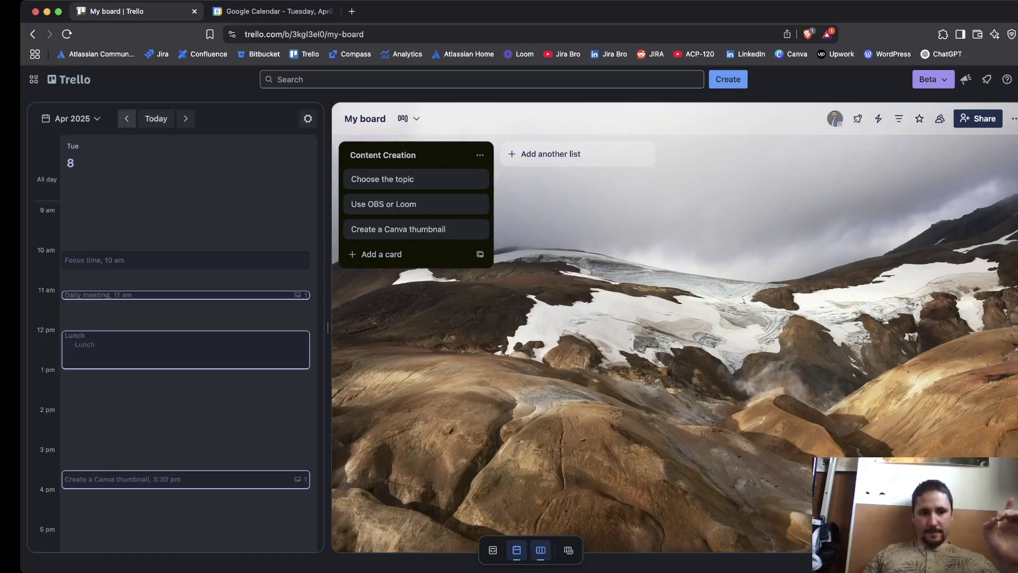
{"action": "scroll", "coordinate": [185, 239], "scroll_direction": "down", "scroll_amount": 2}
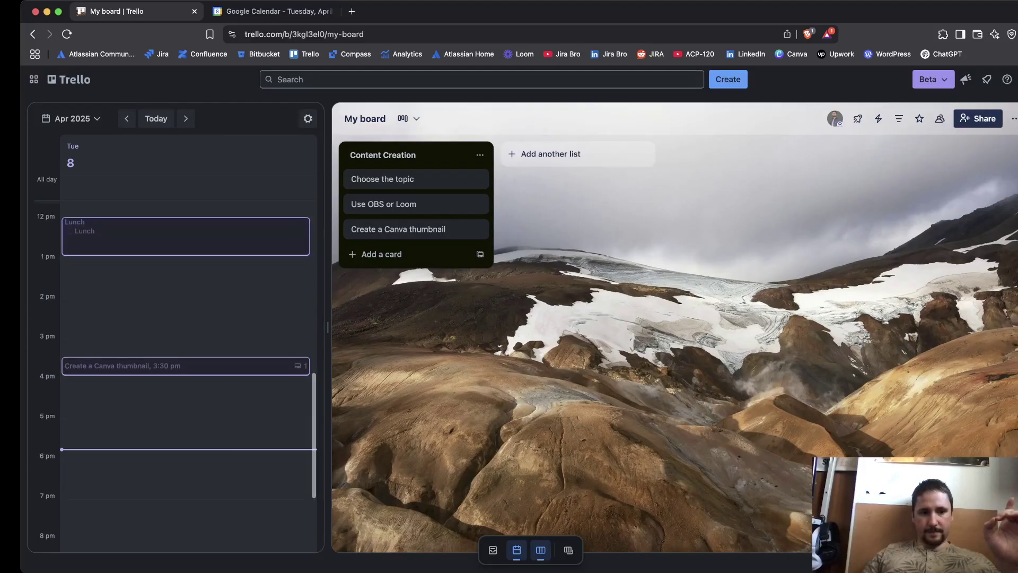
{"action": "scroll", "coordinate": [186, 345], "scroll_direction": "up", "scroll_amount": 1}
Step: Switch to Google Calendar, view the details of the Do this task, and close them
{"action": "left_click", "coordinate": [272, 11]}
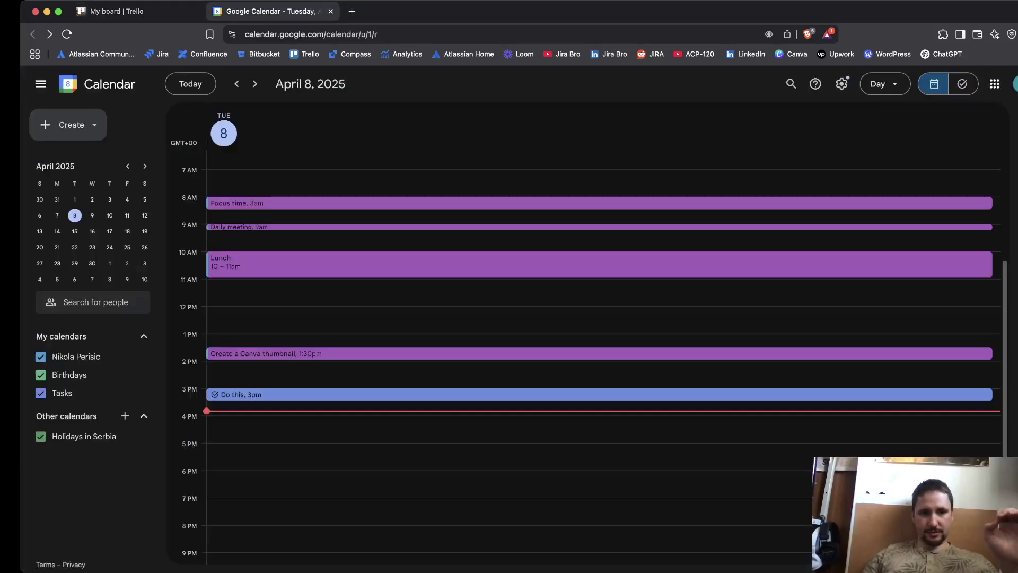
{"action": "left_click", "coordinate": [587, 395]}
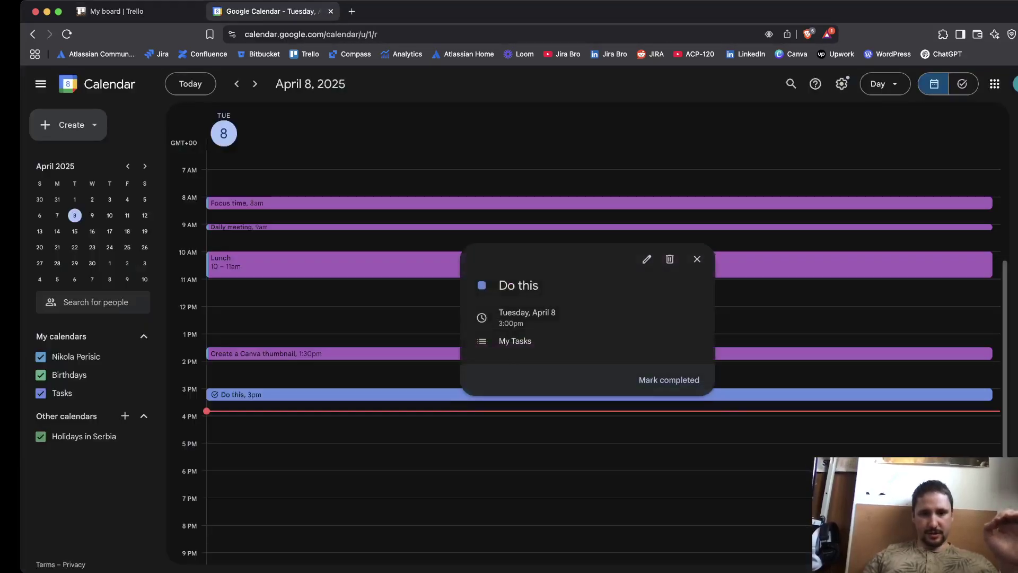
{"action": "key", "text": "Escape"}
Step: Return to Trello, examine the Planner's April 8 schedule for the Do this task, and view the Planner's settings options
{"action": "left_click", "coordinate": [127, 11]}
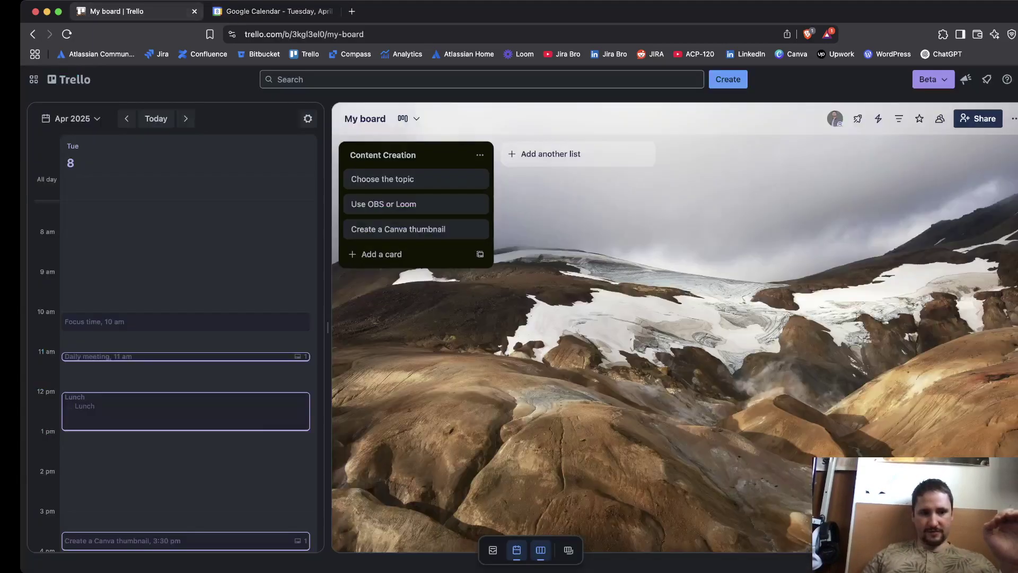
{"action": "scroll", "coordinate": [186, 372], "scroll_direction": "down", "scroll_amount": 4}
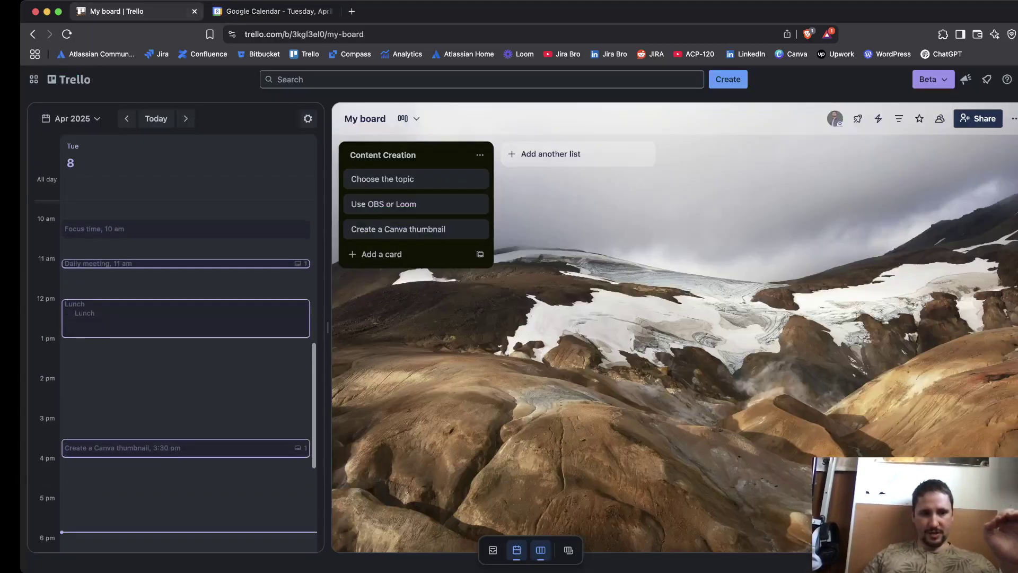
{"action": "scroll", "coordinate": [185, 340], "scroll_direction": "down", "scroll_amount": 3}
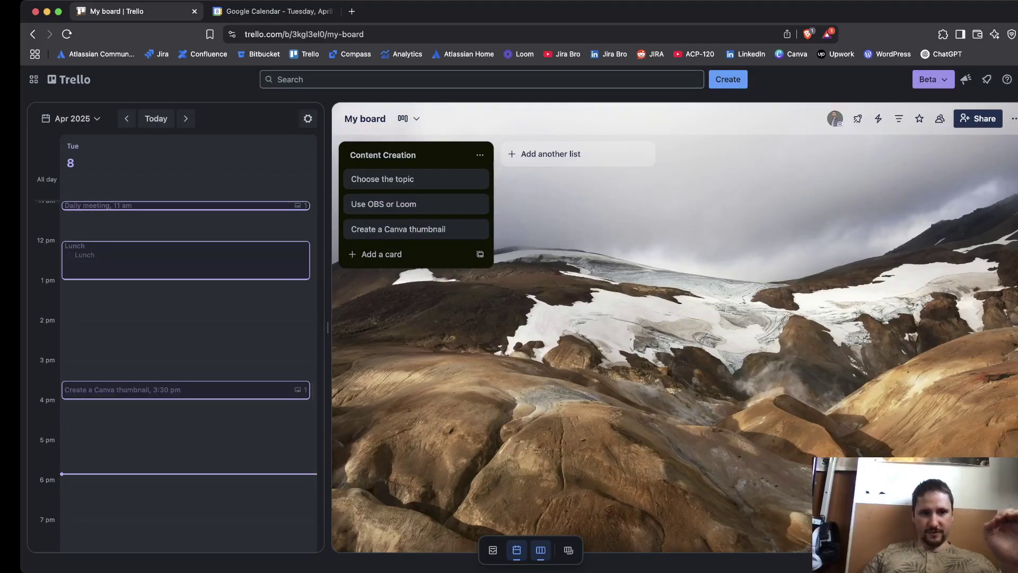
{"action": "left_click", "coordinate": [308, 119]}
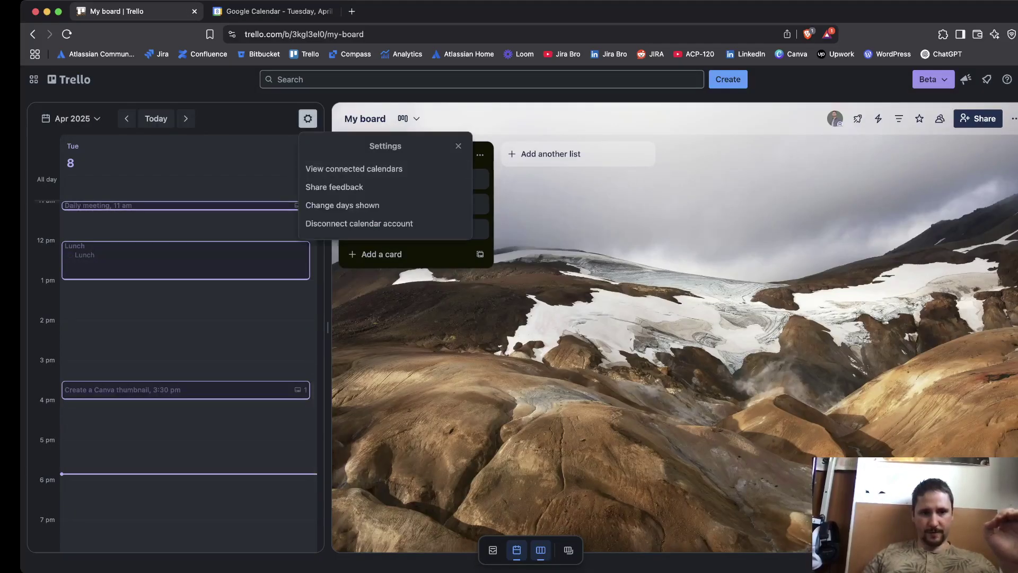
{"action": "left_click", "coordinate": [307, 118]}
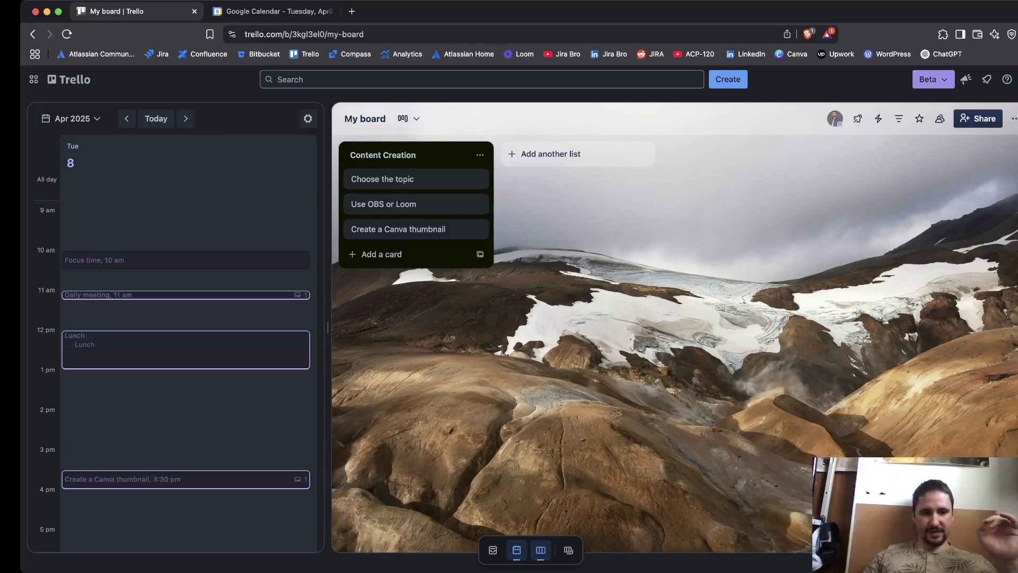
{"action": "scroll", "coordinate": [188, 371], "scroll_direction": "down", "scroll_amount": 2}
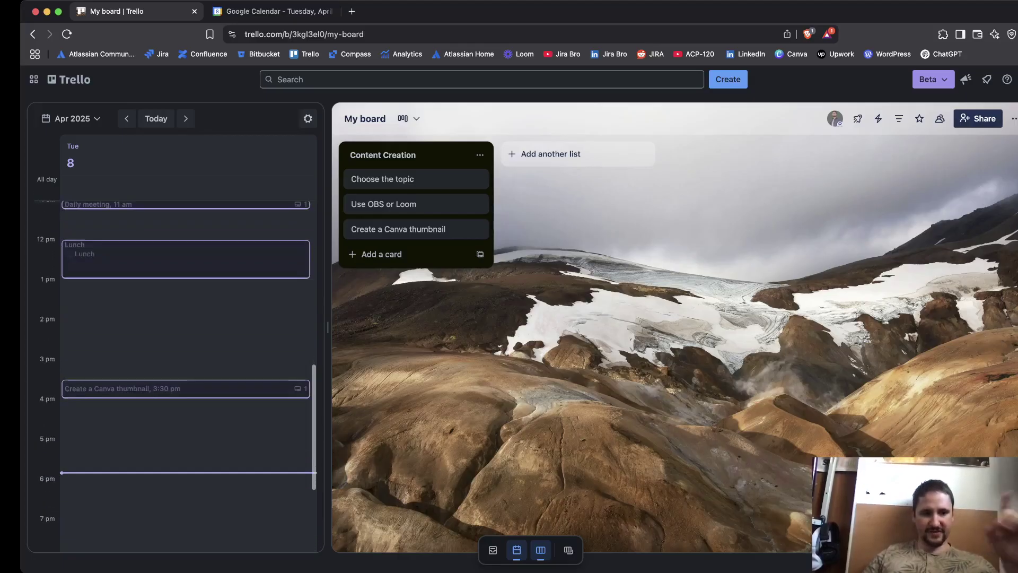
{"action": "scroll", "coordinate": [188, 372], "scroll_direction": "up", "scroll_amount": 1}
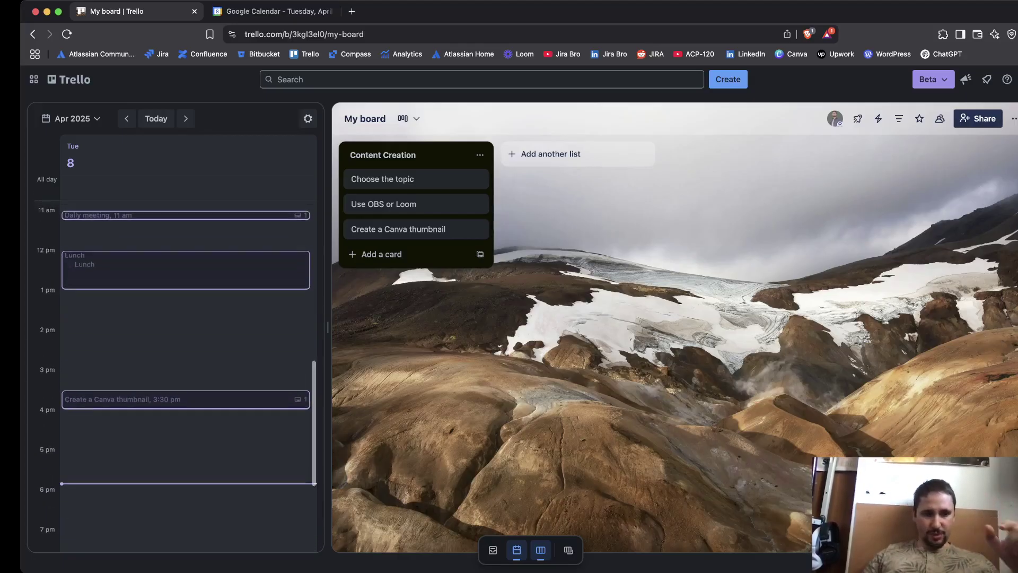
{"action": "scroll", "coordinate": [186, 366], "scroll_direction": "up", "scroll_amount": 4}
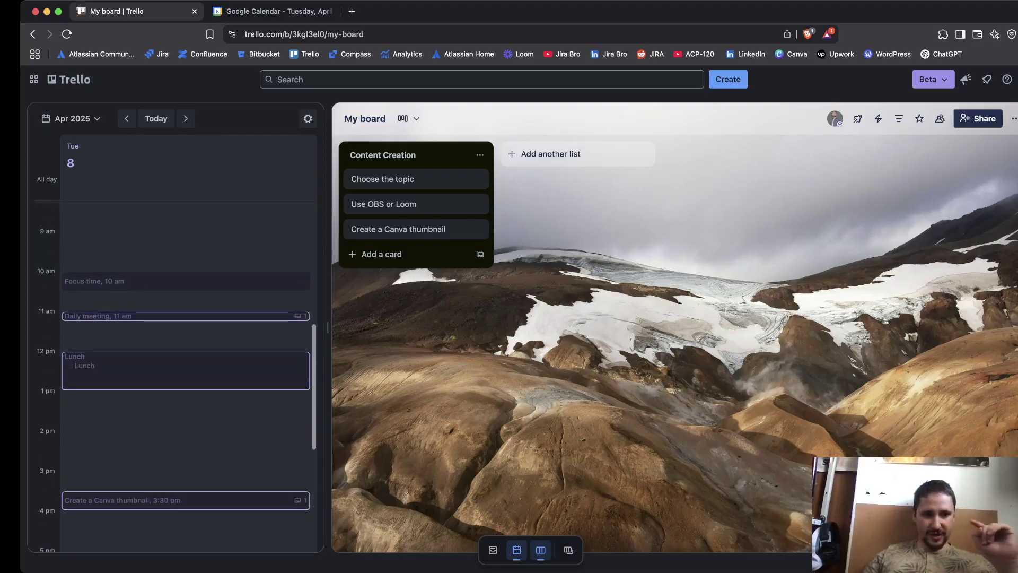
{"action": "scroll", "coordinate": [186, 366], "scroll_direction": "down", "scroll_amount": 5}
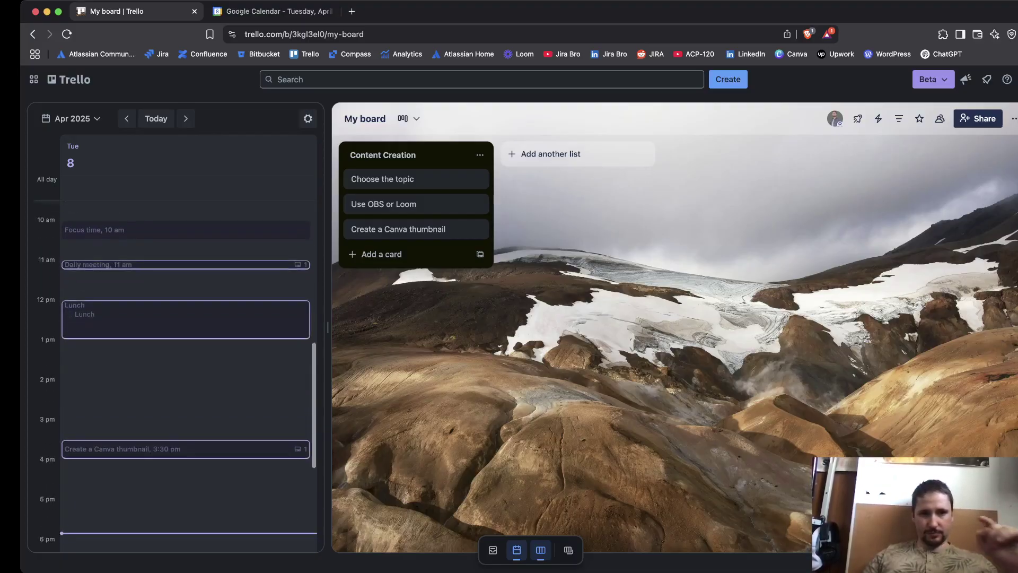
Step: In Google Calendar, create the event "Meeting the board of directors" for 12:00pm to 1:00pm on April 8, postponing the notification permission request
{"action": "key", "text": "ctrl+Tab"}
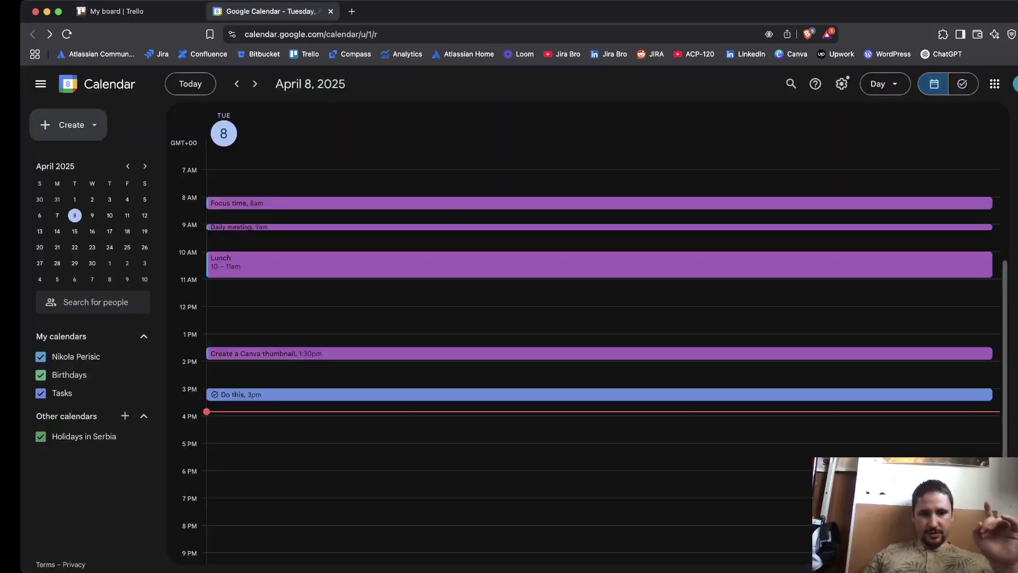
{"action": "left_click", "coordinate": [587, 314]}
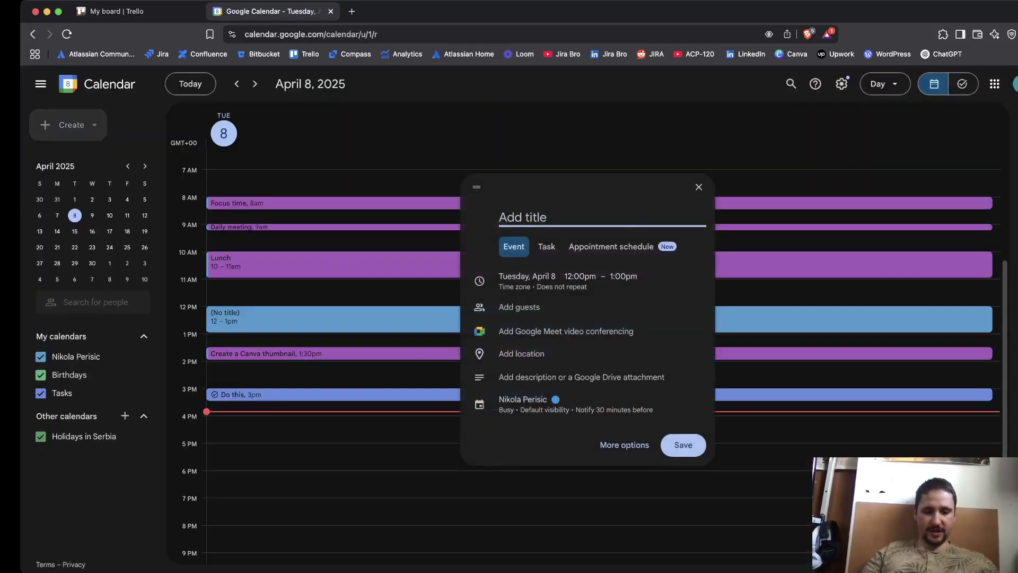
{"action": "type", "text": "Meeting "}
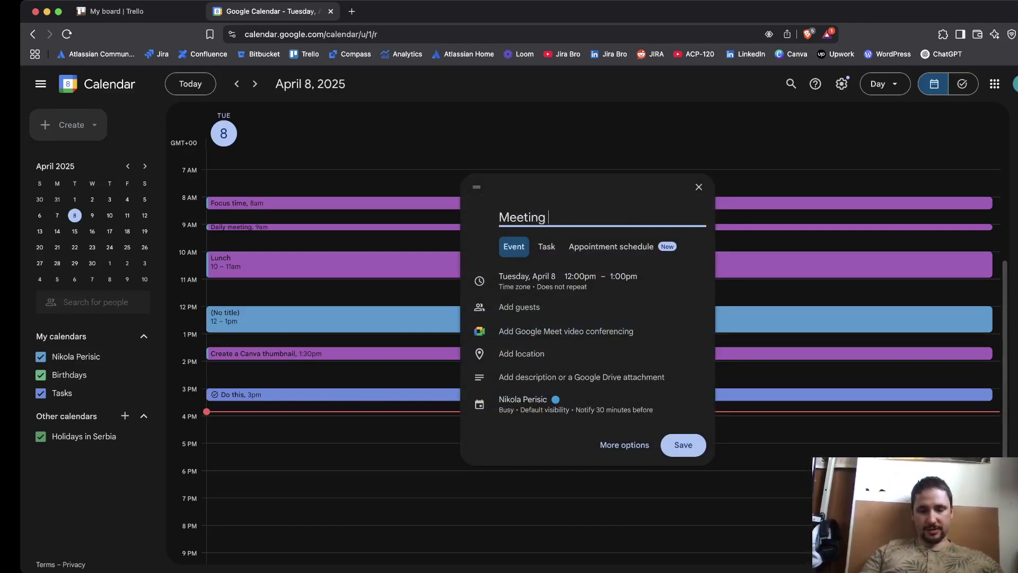
{"action": "type", "text": "the boa"}
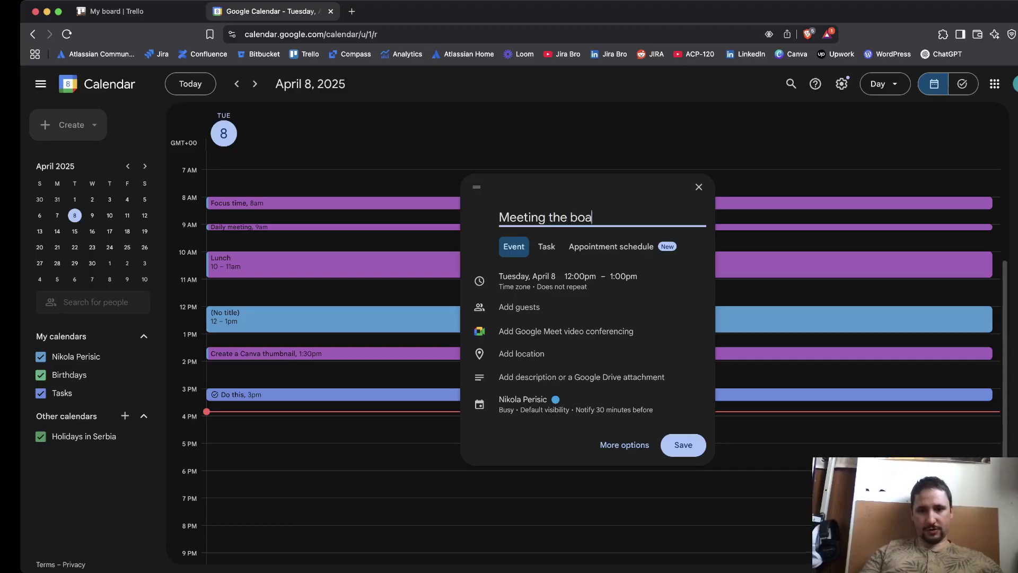
{"action": "type", "text": "rd of d"}
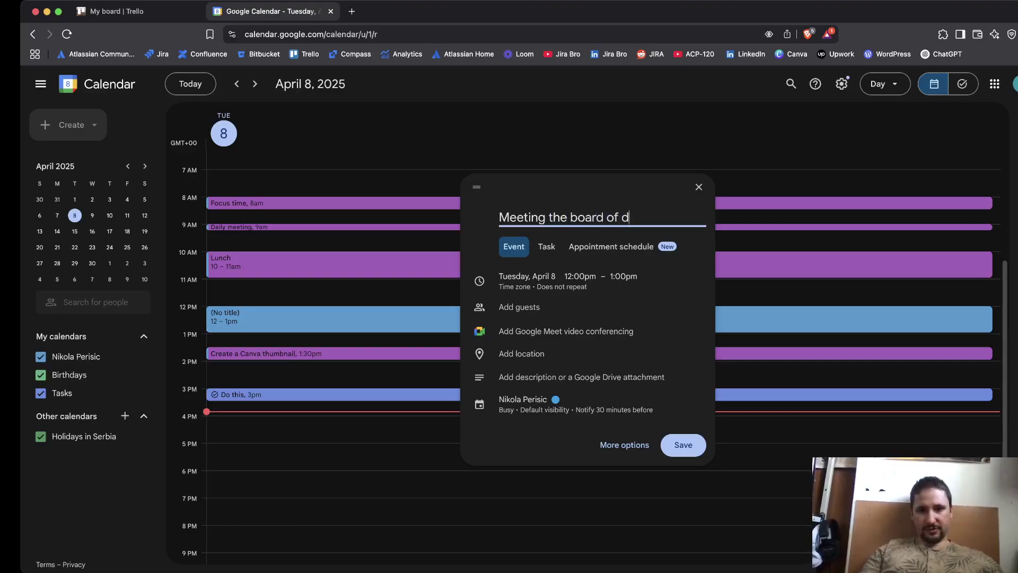
{"action": "type", "text": "irectors"}
{"action": "key", "text": "Return"}
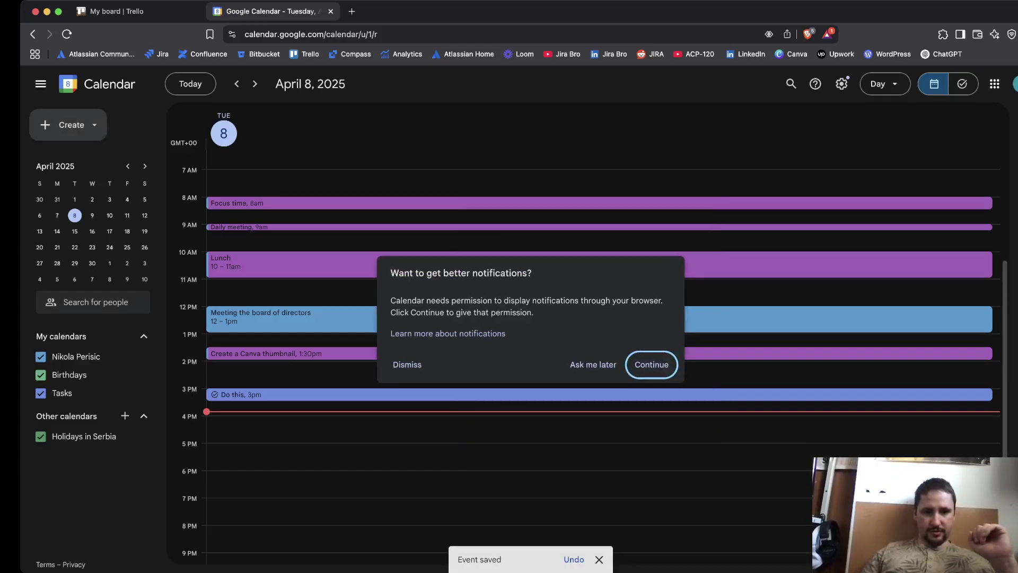
{"action": "left_click", "coordinate": [593, 365]}
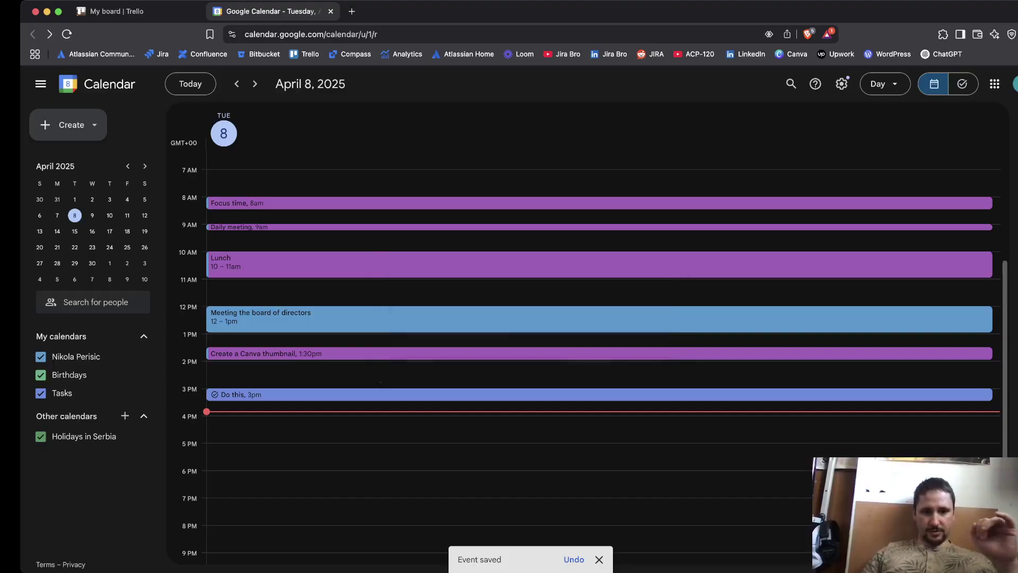
Step: Check Trello's Planner for the board of directors meeting and compare it with the April 8 schedule in Google Calendar
{"action": "left_click", "coordinate": [117, 11]}
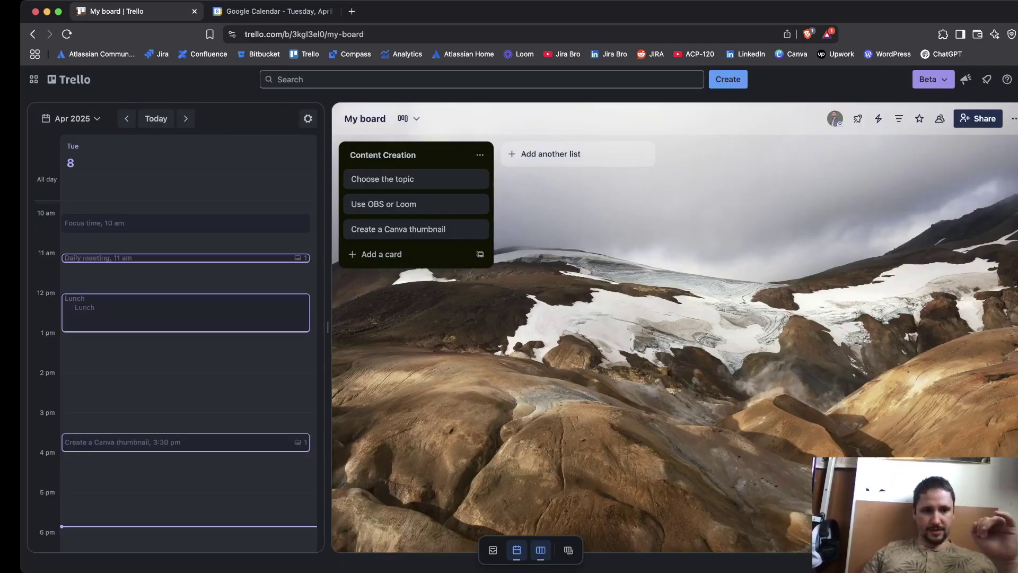
{"action": "scroll", "coordinate": [186, 371], "scroll_direction": "down", "scroll_amount": 1}
{"action": "scroll", "coordinate": [185, 371], "scroll_direction": "up", "scroll_amount": 2}
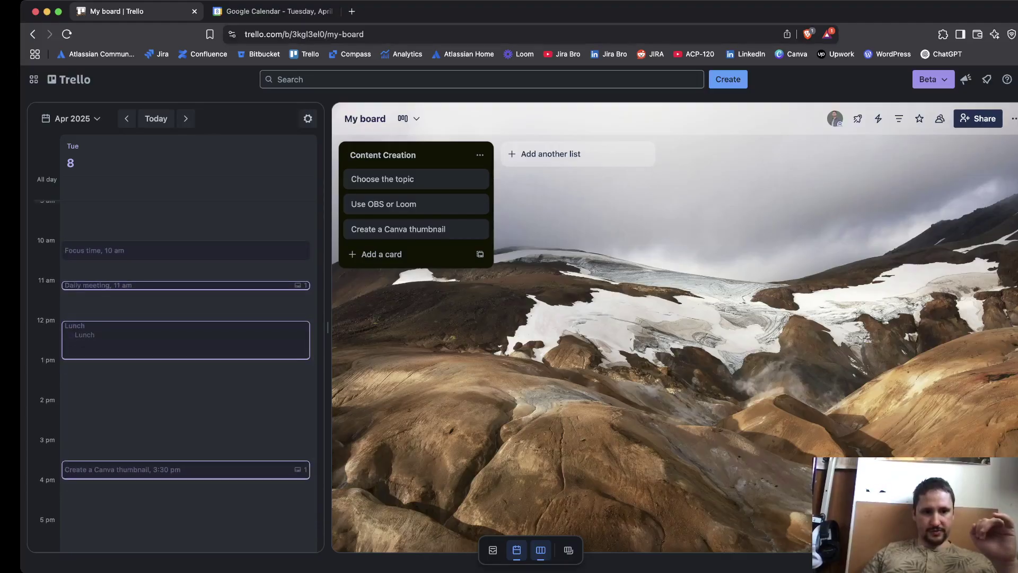
{"action": "left_click", "coordinate": [274, 11]}
Step: Switch back to Trello and delete the Lunch focus time event from the Planner
{"action": "key", "text": "ctrl+Tab"}
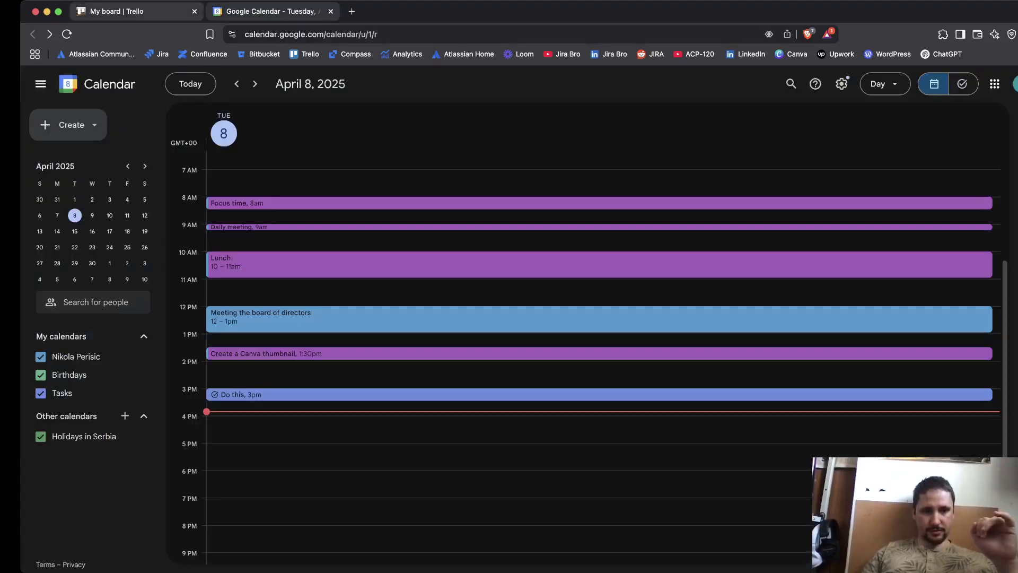
{"action": "left_click", "coordinate": [186, 348]}
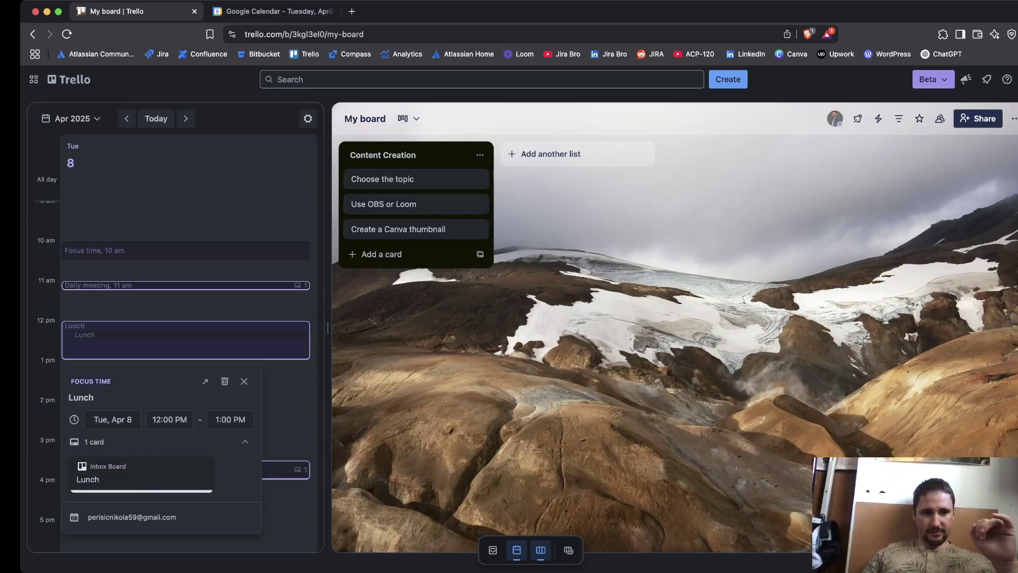
{"action": "left_click", "coordinate": [225, 381]}
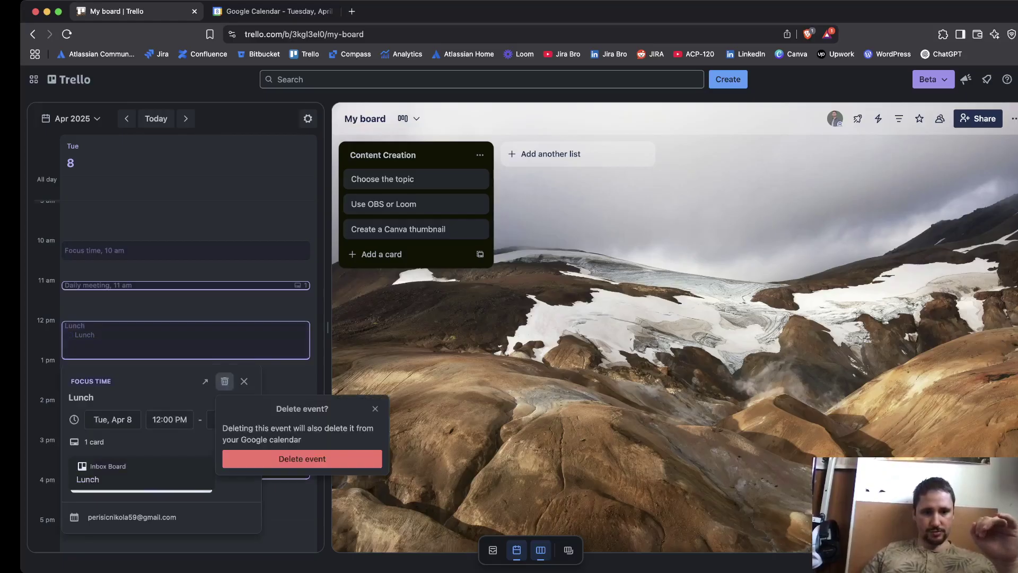
{"action": "left_click", "coordinate": [302, 459]}
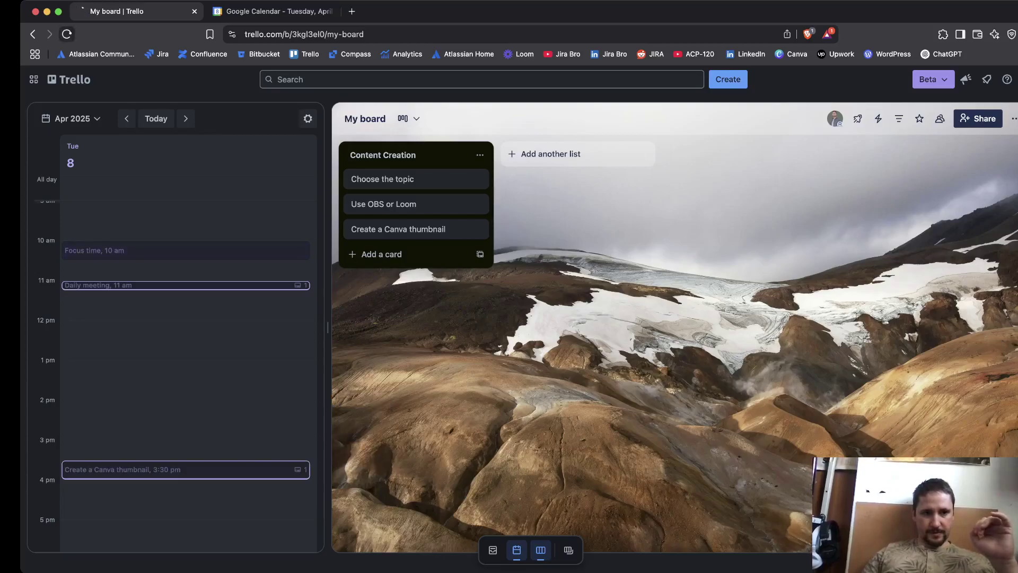
Step: Compare the April 8 schedule in Google Calendar with Trello's Planner, checking the board of directors meeting and the Do this task
{"action": "left_click", "coordinate": [274, 11]}
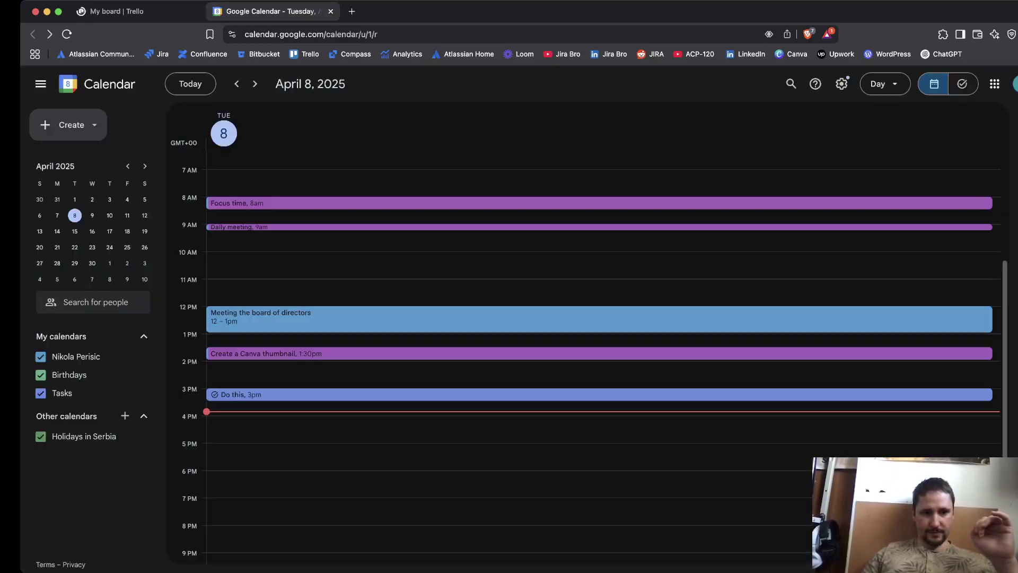
{"action": "left_click", "coordinate": [132, 11]}
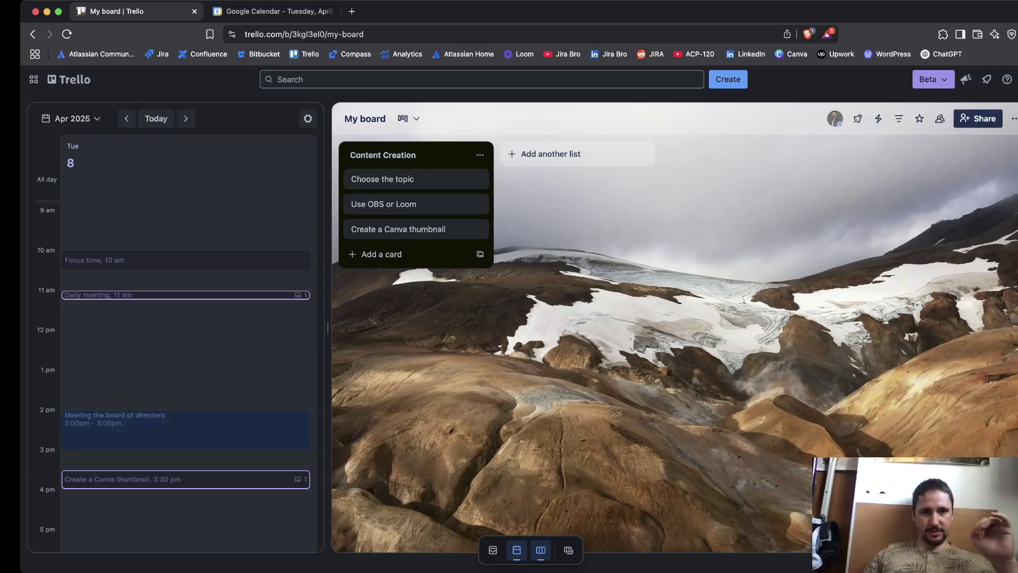
{"action": "key", "text": "ctrl+Tab"}
{"action": "scroll", "coordinate": [599, 350], "scroll_direction": "down", "scroll_amount": 2}
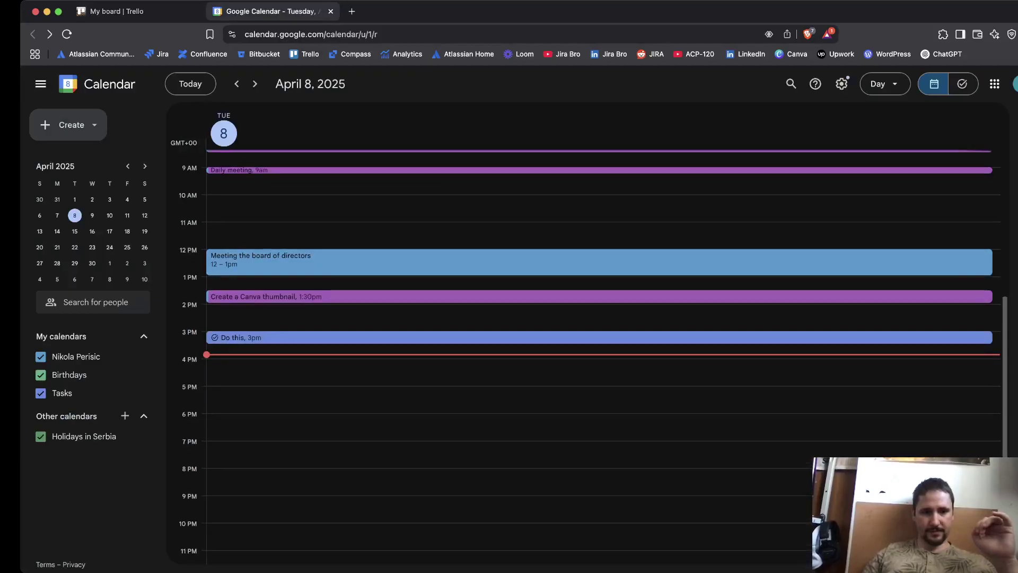
{"action": "scroll", "coordinate": [600, 350], "scroll_direction": "down", "scroll_amount": 1}
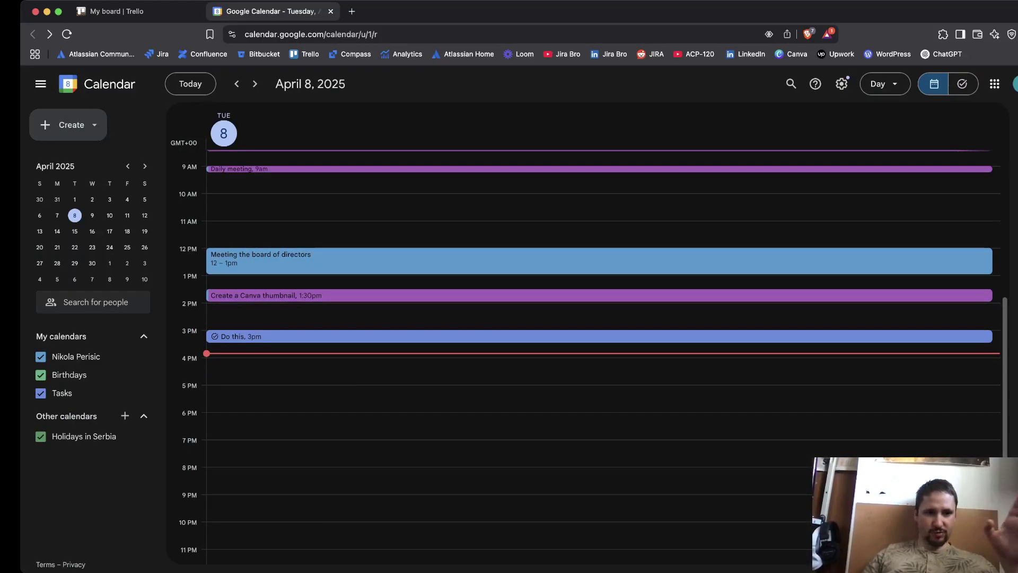
{"action": "key", "text": "ctrl+shift+Tab"}
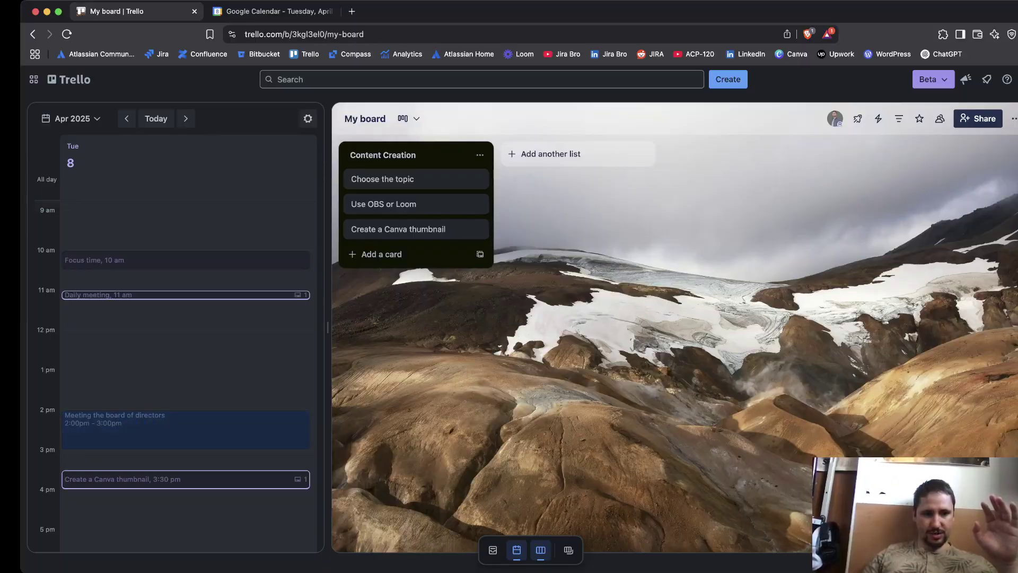
Step: Compare the board of directors meeting's details in the Planner with its Google Calendar entry, and close Google Calendar
{"action": "left_click", "coordinate": [185, 429]}
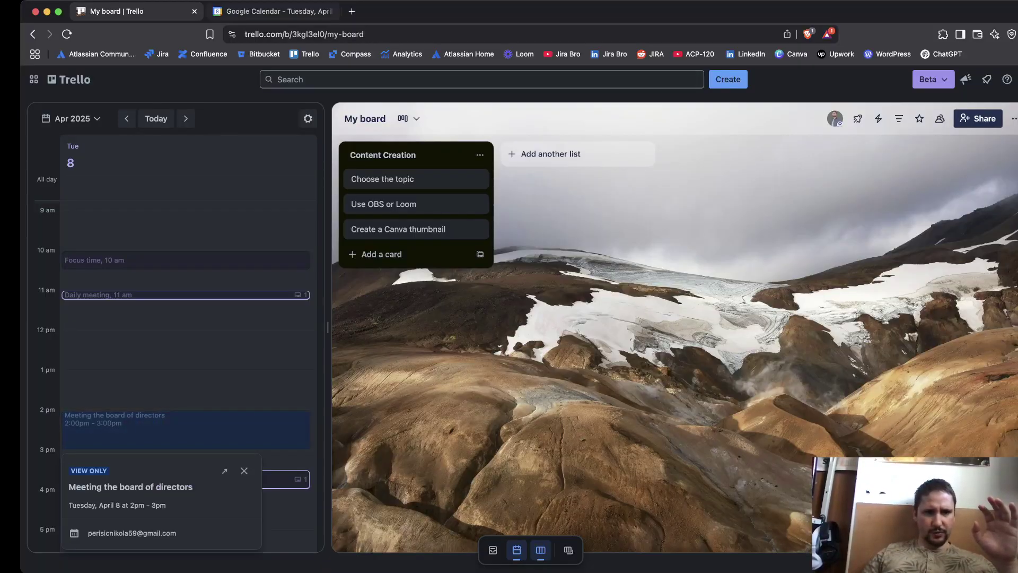
{"action": "left_click", "coordinate": [270, 11]}
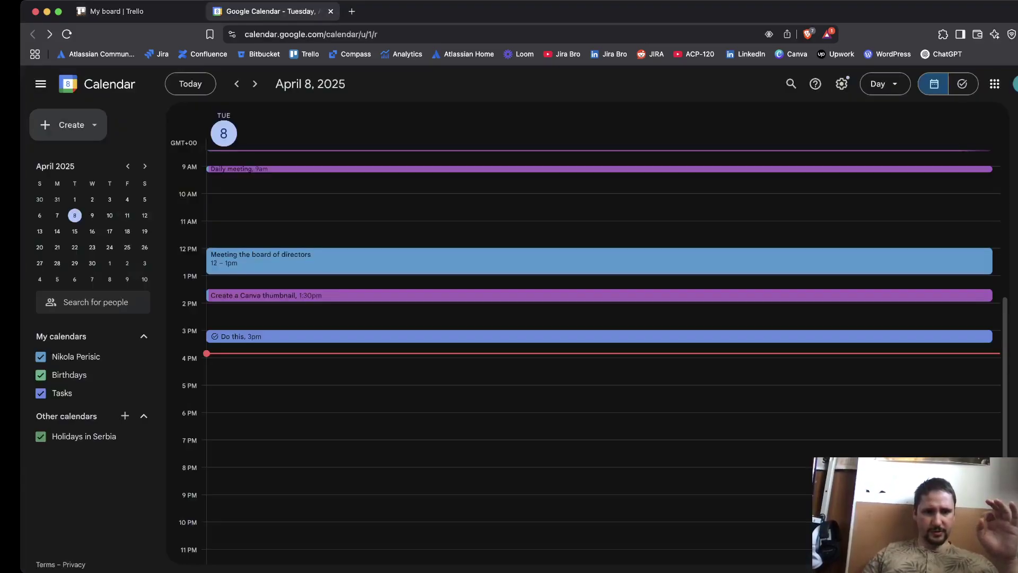
{"action": "left_click", "coordinate": [117, 12]}
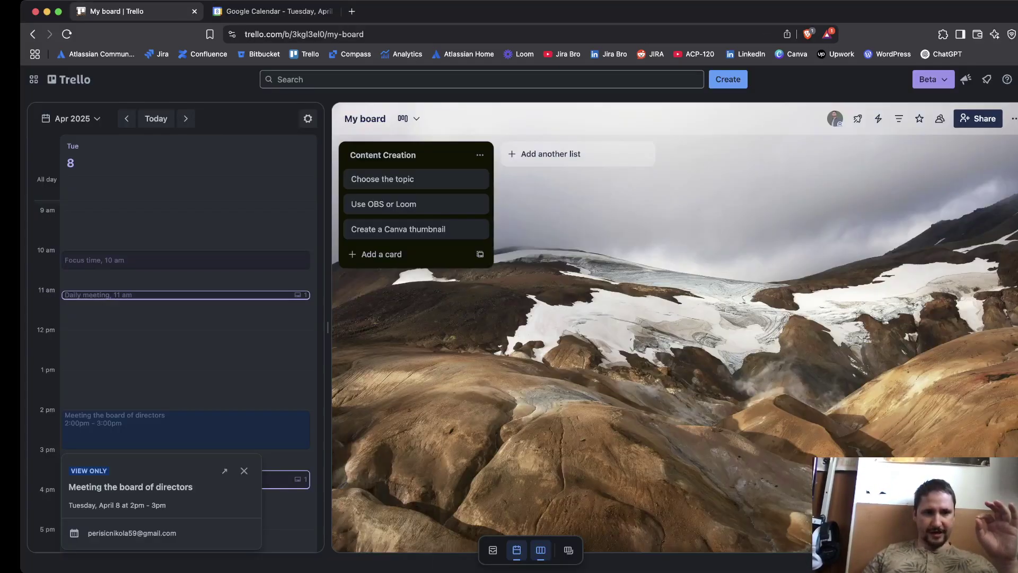
{"action": "left_click", "coordinate": [330, 11]}
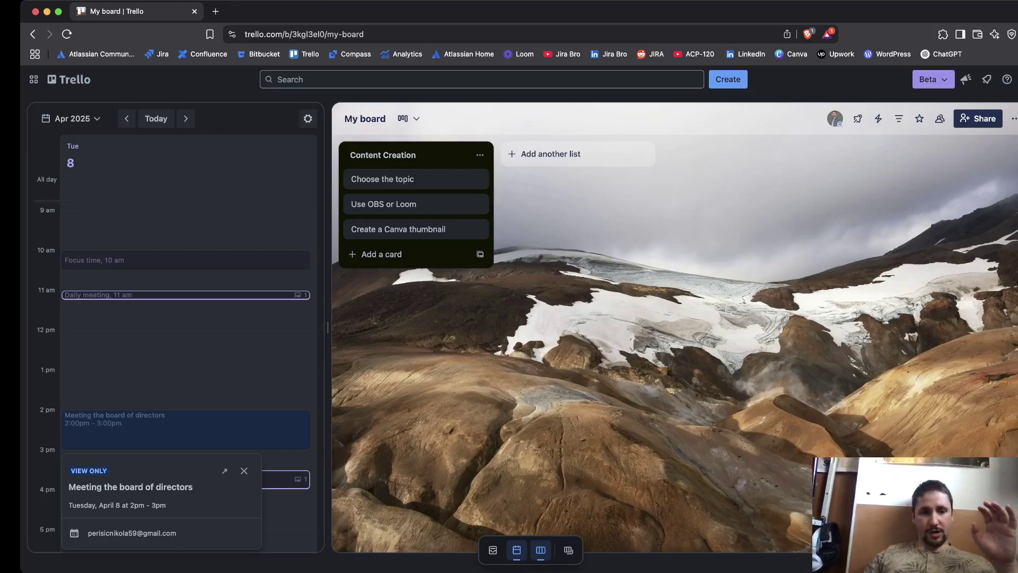
{"action": "key", "text": "Escape"}
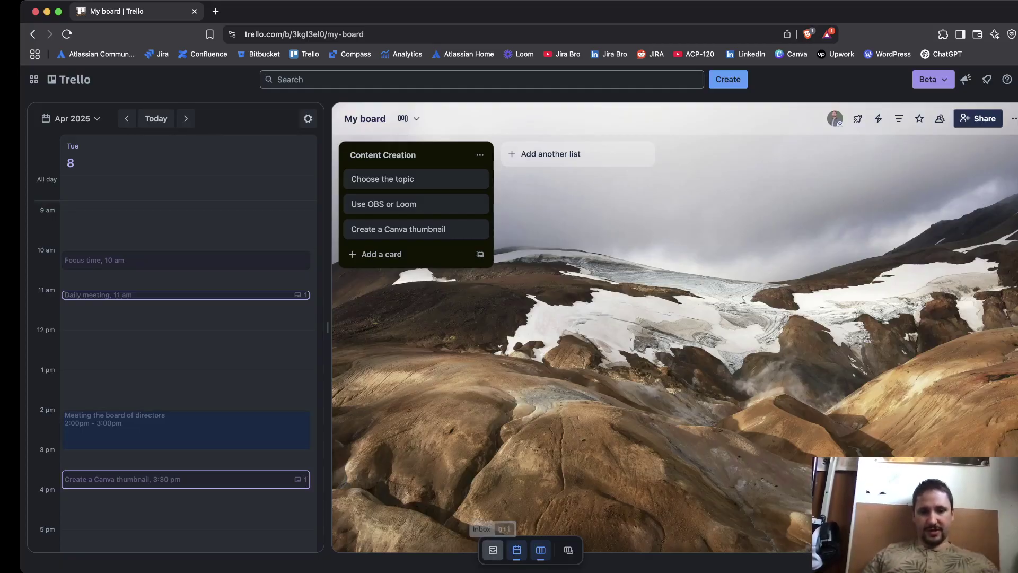
Step: Show the Inbox beside the Planner and schedule Card from the inbox on April 8 from 12:30 PM to 1:00 PM
{"action": "left_click", "coordinate": [493, 550]}
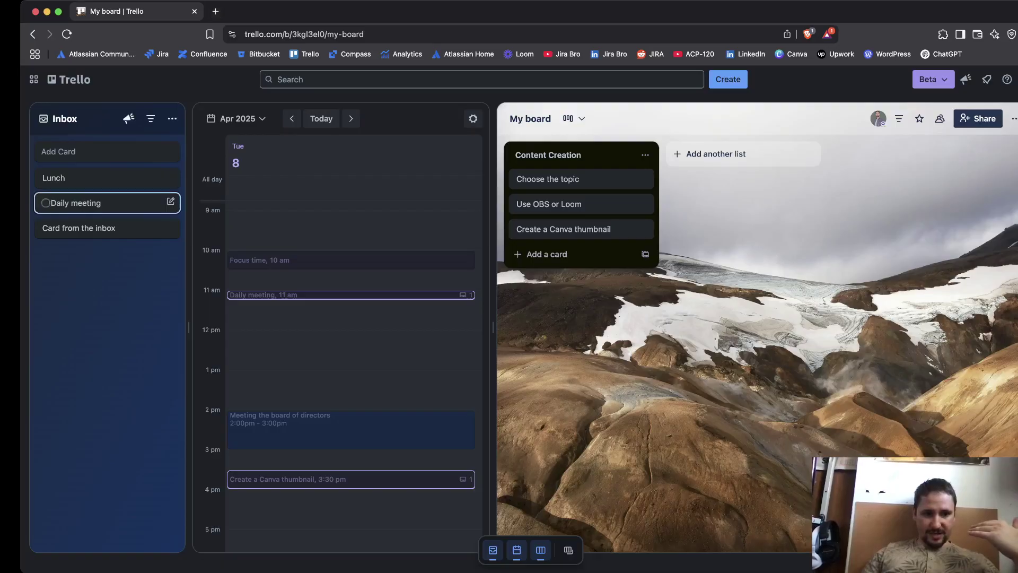
{"action": "mouse_move", "coordinate": [80, 228]}
{"action": "left_mouse_down"}
{"action": "mouse_move", "coordinate": [350, 320]}
{"action": "mouse_move", "coordinate": [350, 359]}
{"action": "left_mouse_up"}
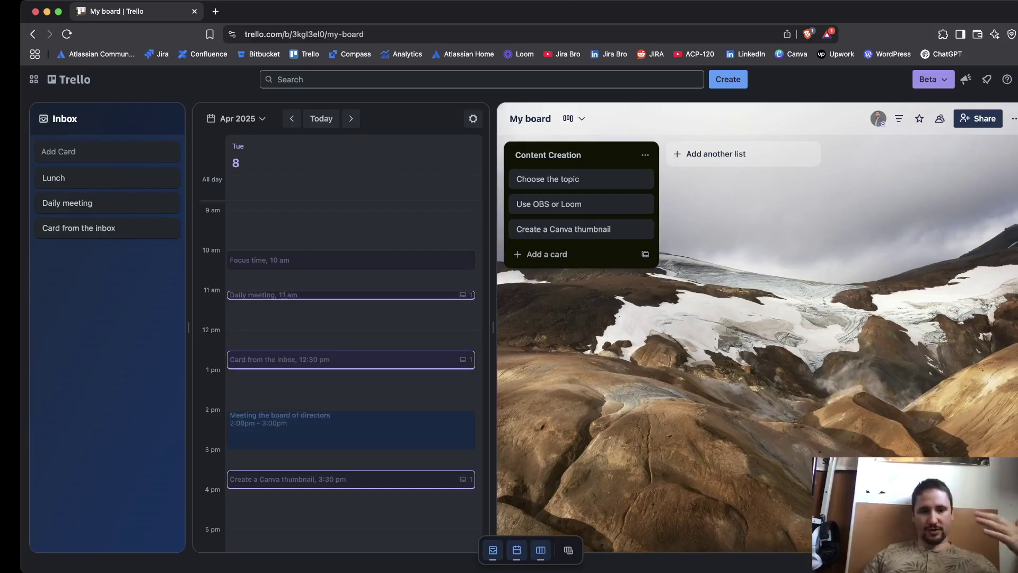
{"action": "left_click", "coordinate": [350, 360]}
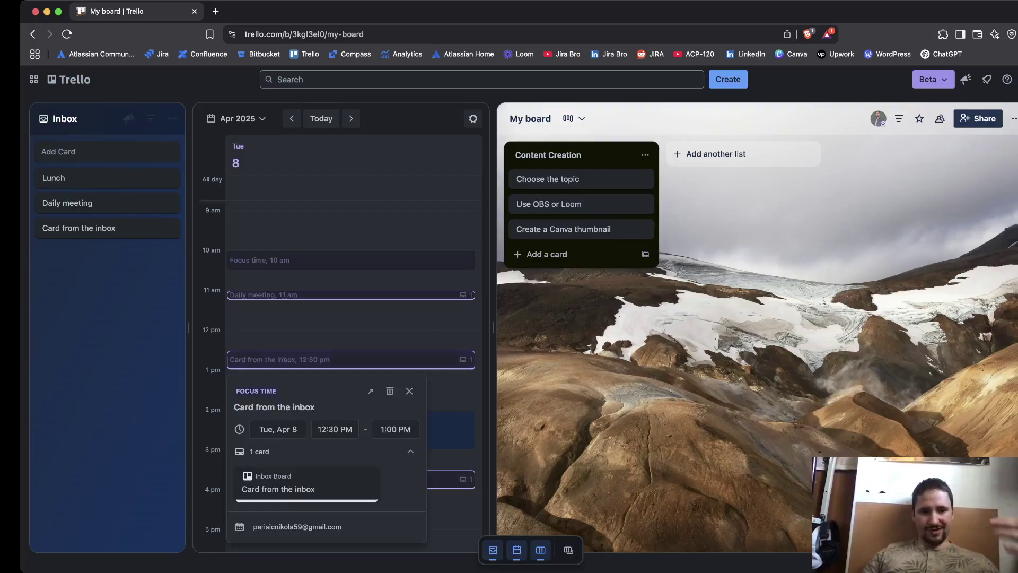
{"action": "left_click", "coordinate": [108, 313]}
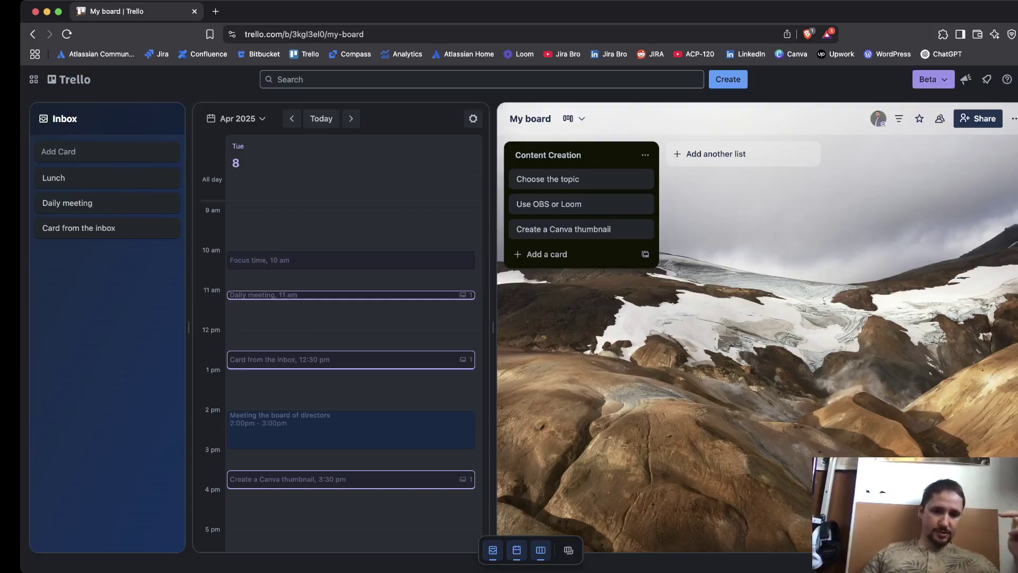
Step: Examine the board switcher's search, starred, recent and workspace sections, and return to My board
{"action": "left_click", "coordinate": [568, 550]}
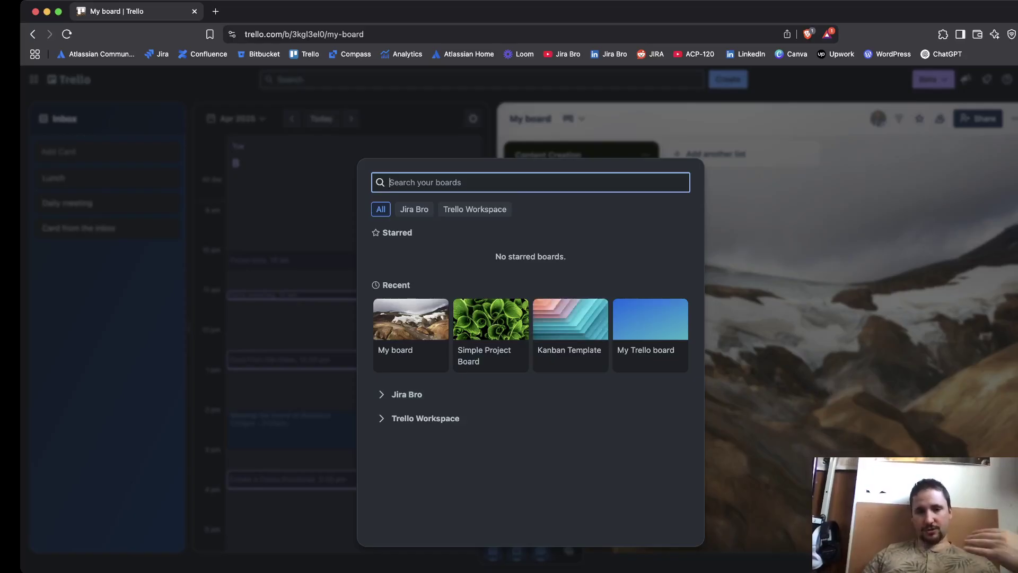
{"action": "left_click", "coordinate": [753, 313]}
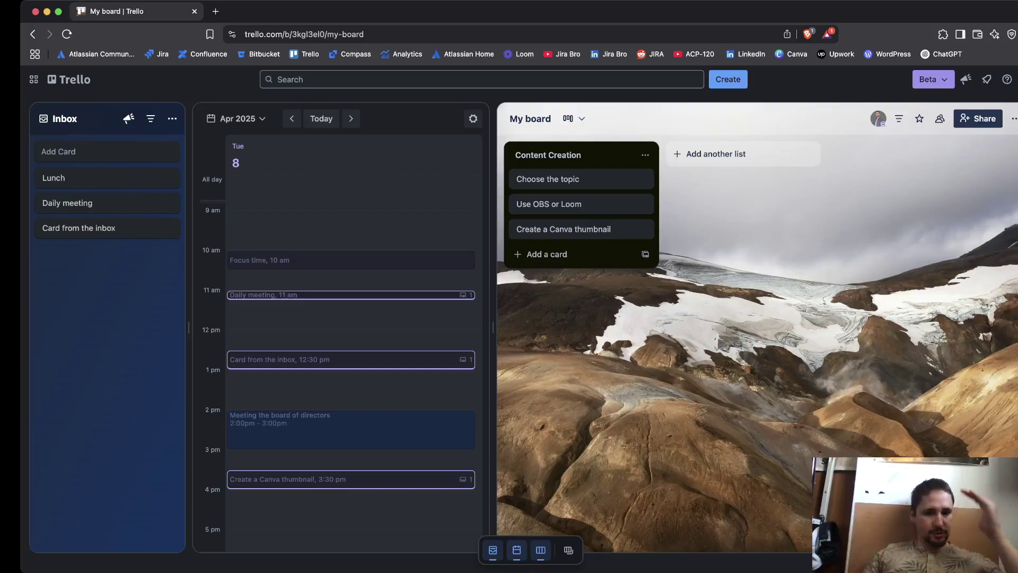
{"action": "left_click", "coordinate": [568, 550]}
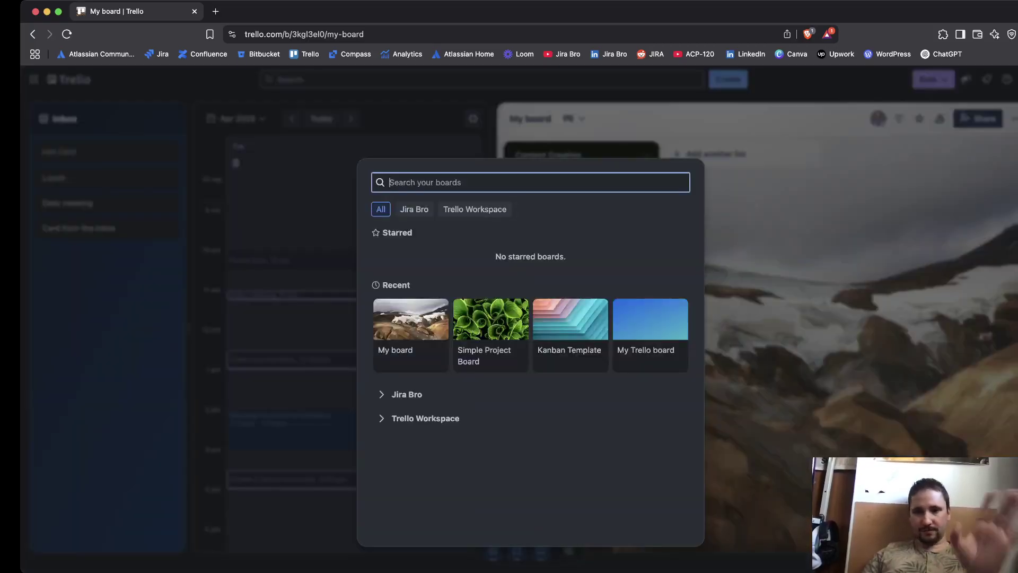
{"action": "key", "text": "Escape"}
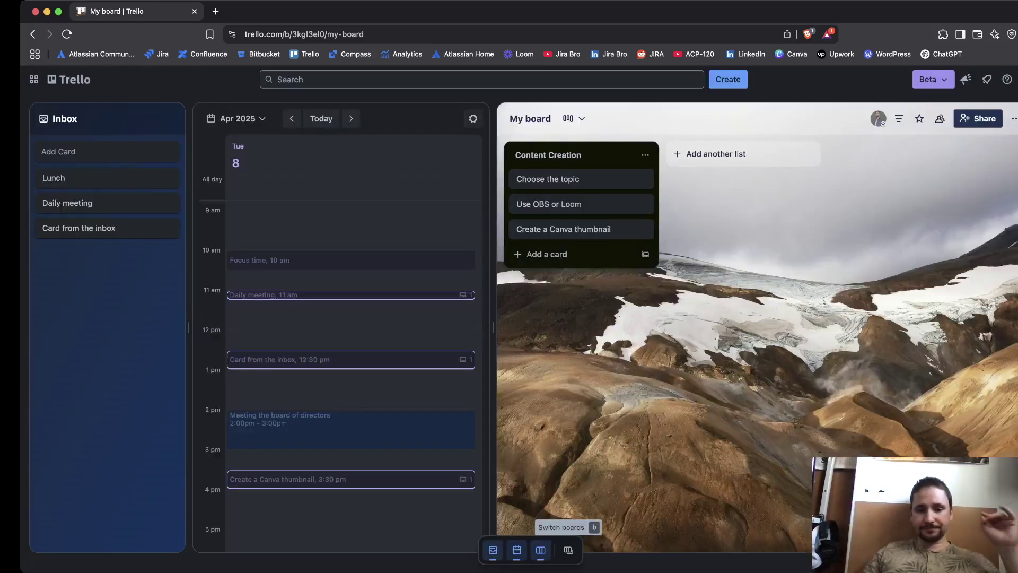
{"action": "key", "text": "super+Tab"}
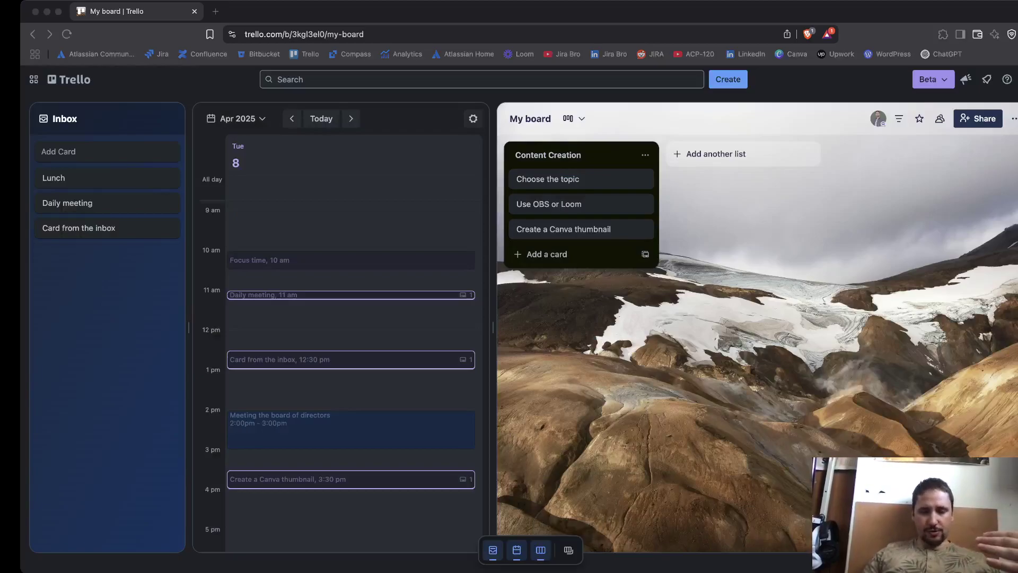